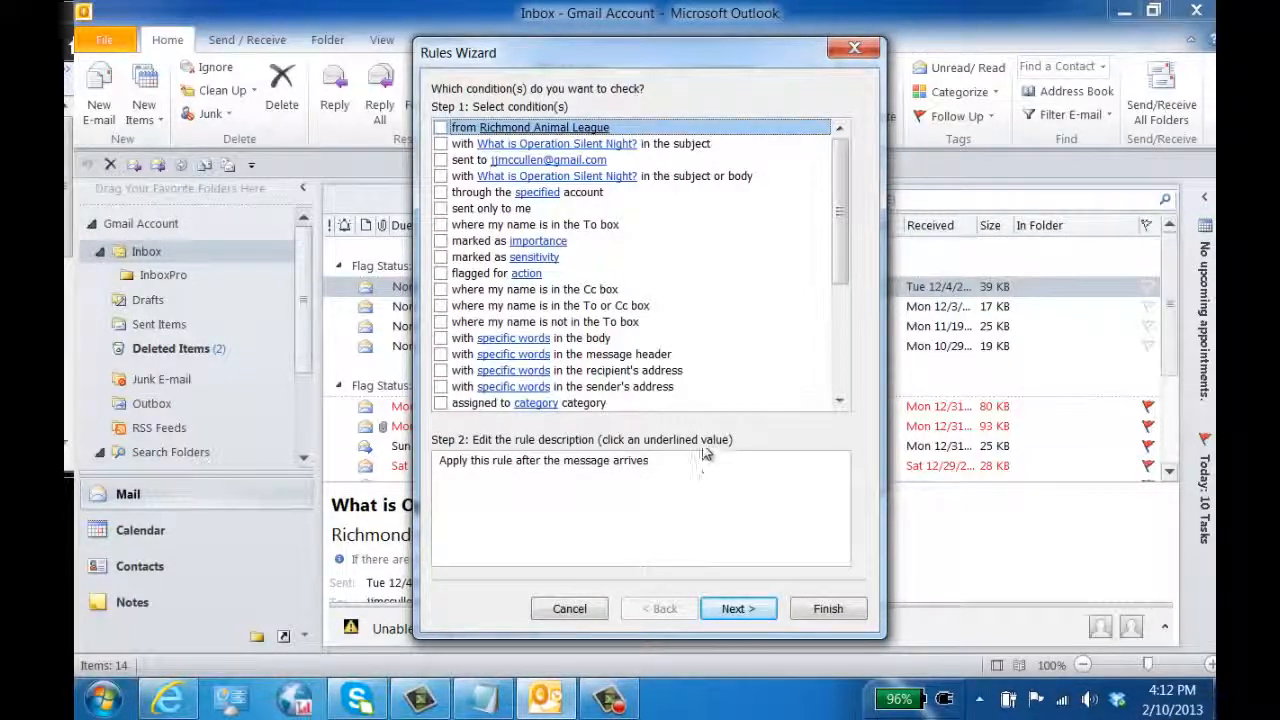
# Apply the new rule to every incoming message, flag messages for Follow up Today, and leave exceptions unselected
pyautogui.click(737, 608)
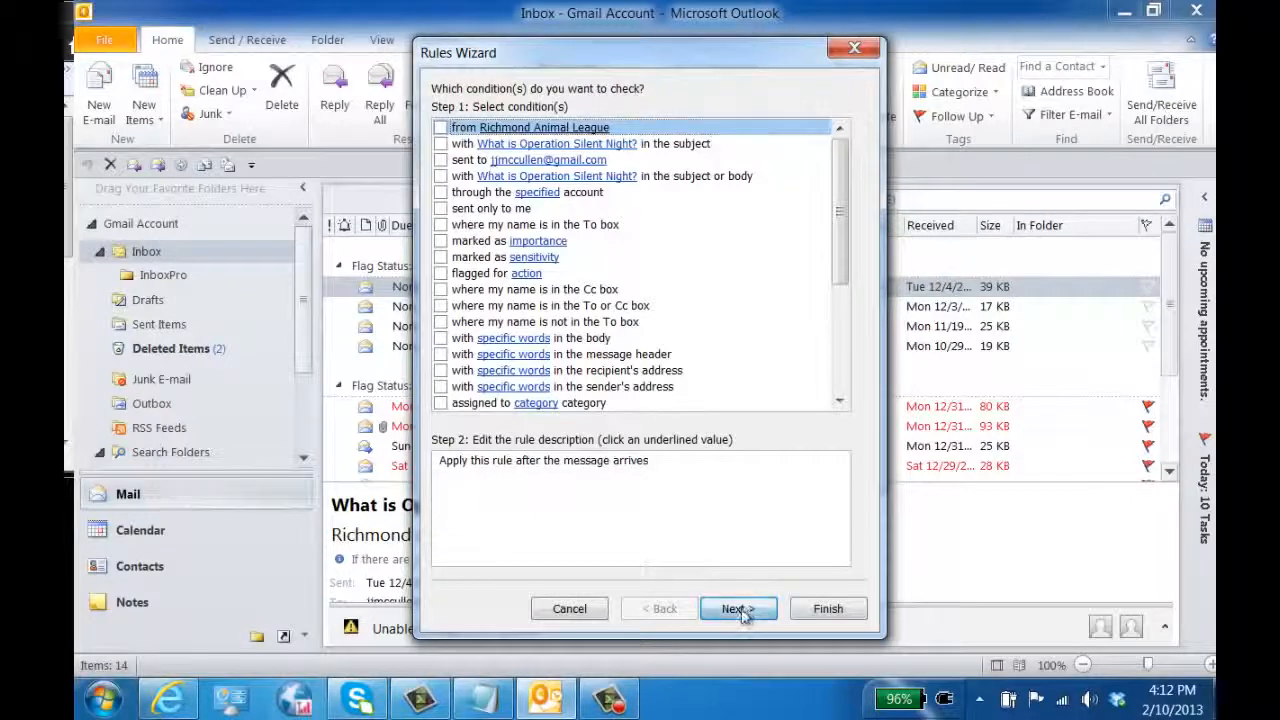
pyautogui.click(612, 403)
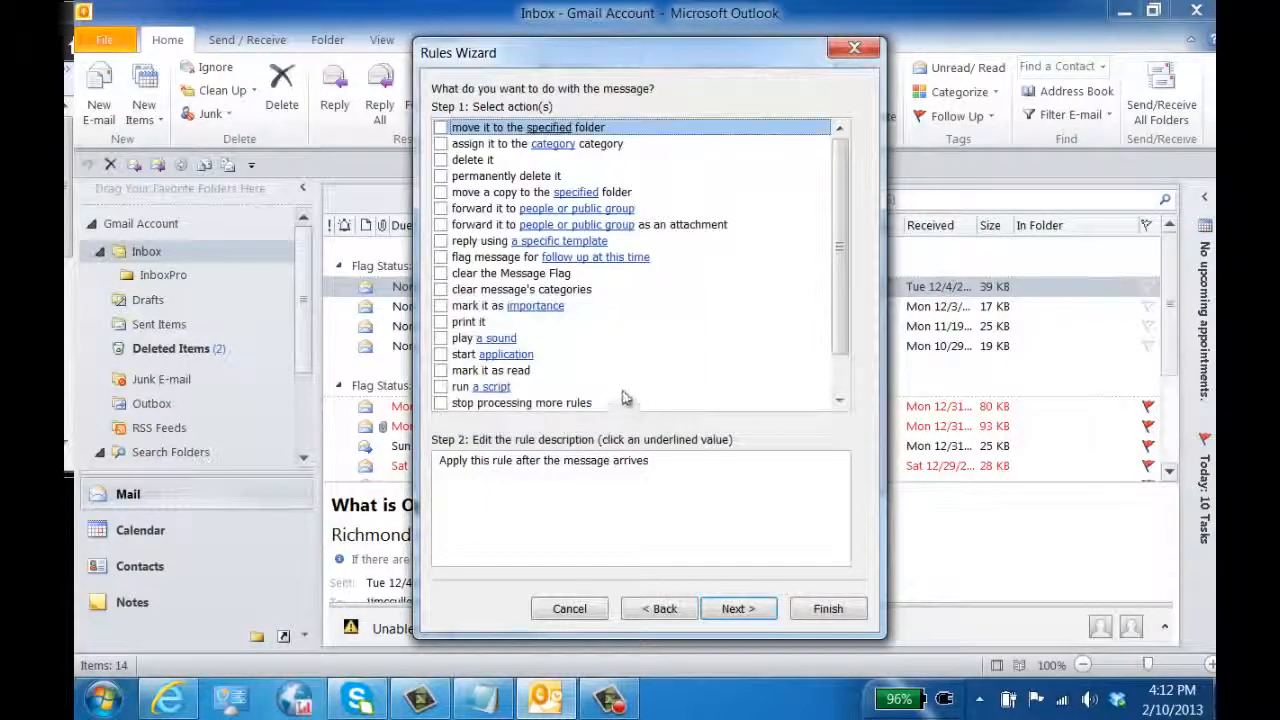
pyautogui.click(441, 257)
pyautogui.click(598, 482)
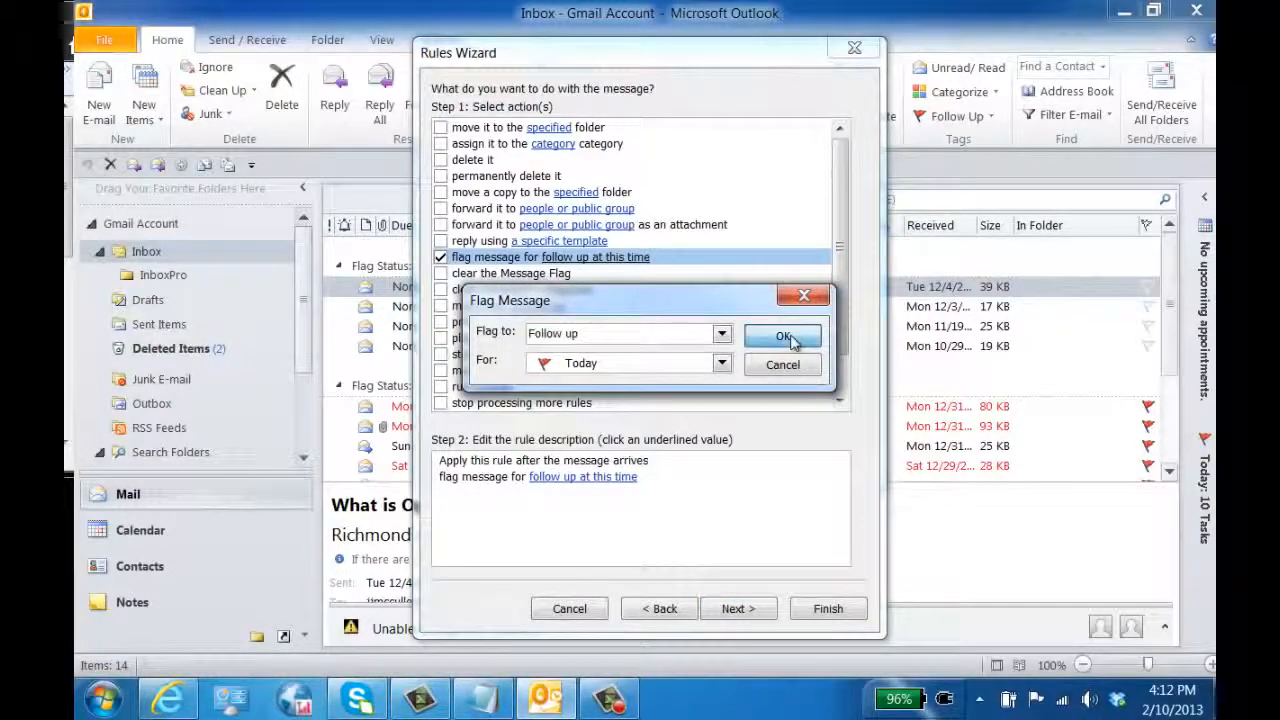
pyautogui.click(785, 336)
pyautogui.click(740, 609)
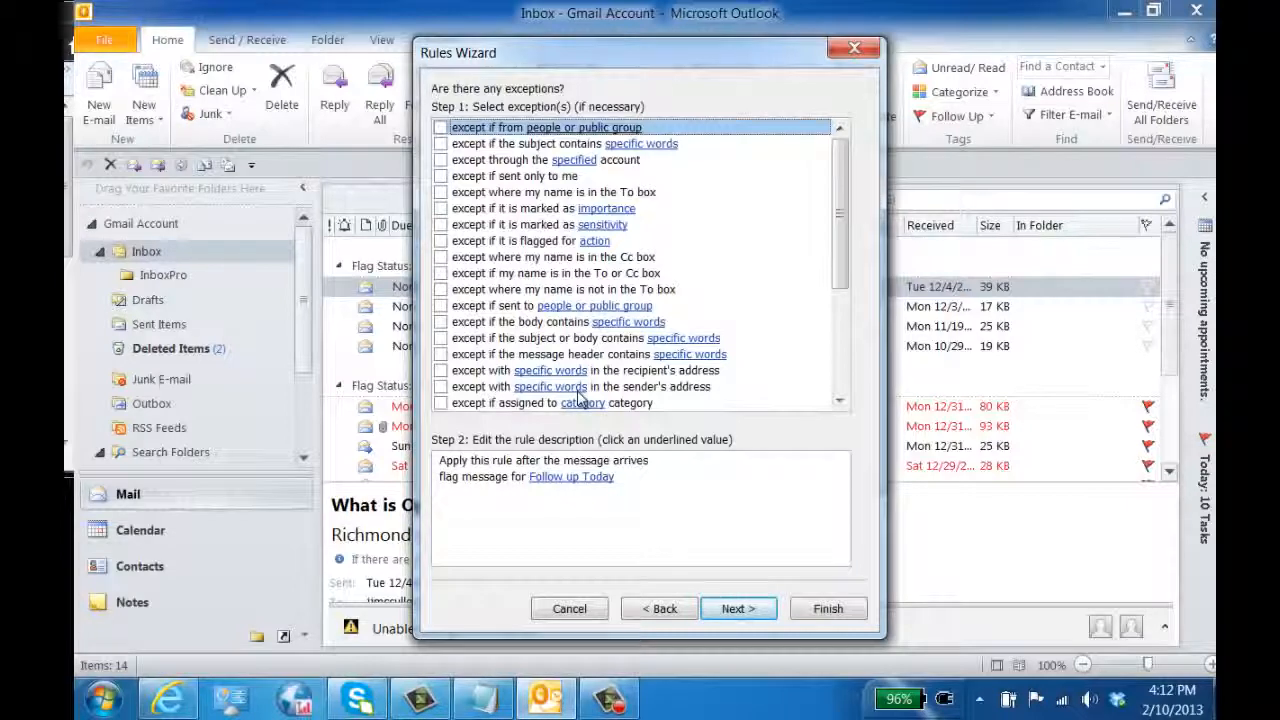
pyautogui.click(632, 538)
pyautogui.click(740, 609)
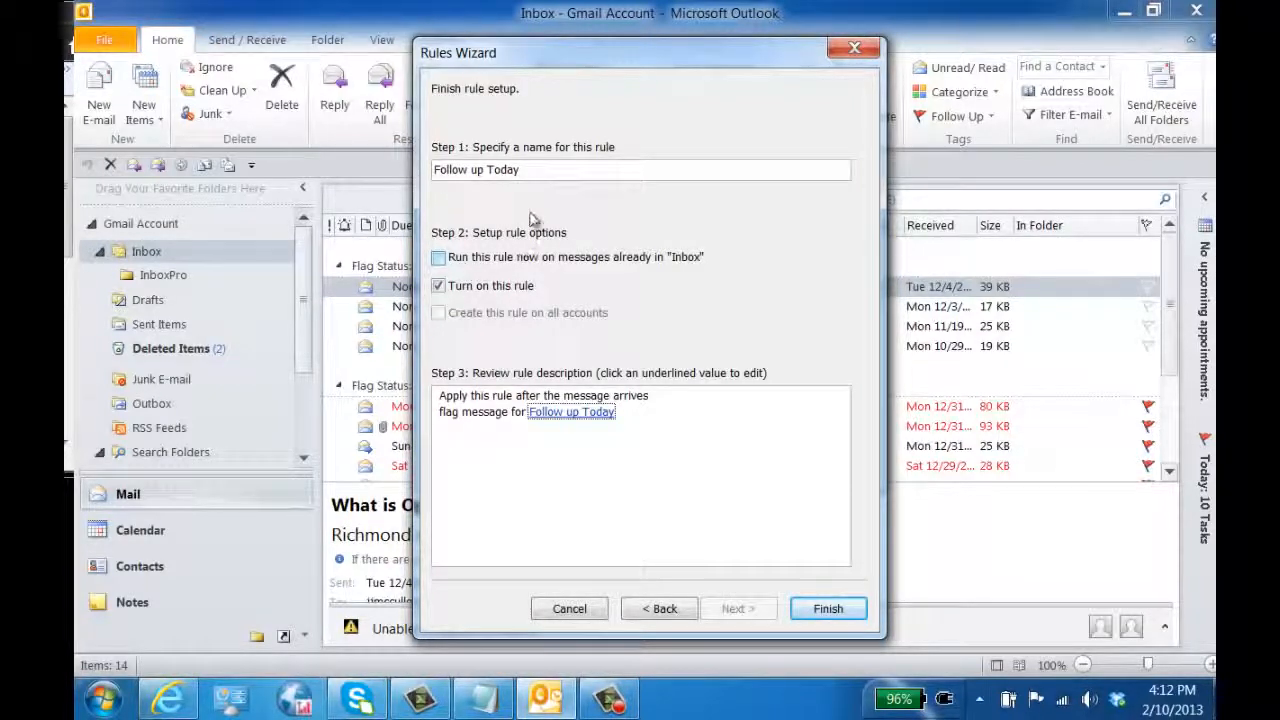
# Name the rule CYD Follow up Today and finish creating it
pyautogui.click(560, 174)
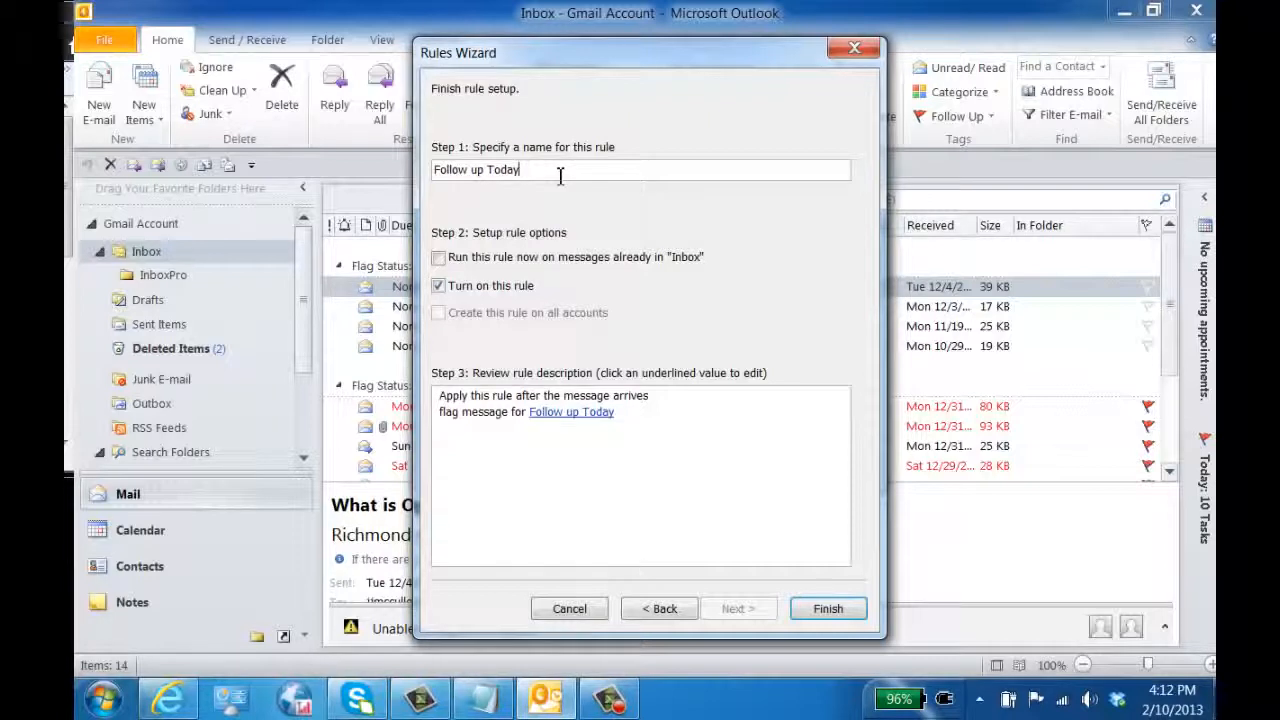
pyautogui.write('CYD')
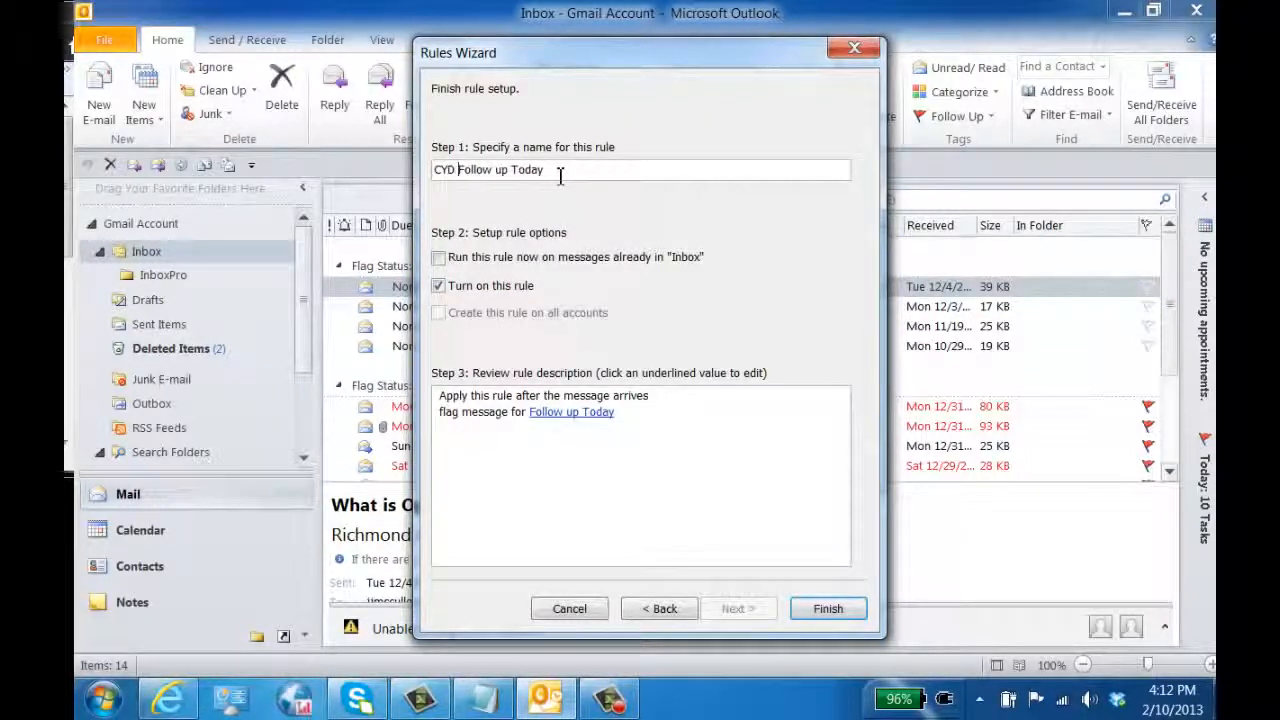
pyautogui.click(568, 170)
pyautogui.write('Ru')
pyautogui.press('BackSpace')
pyautogui.press('BackSpace')
pyautogui.click(848, 610)
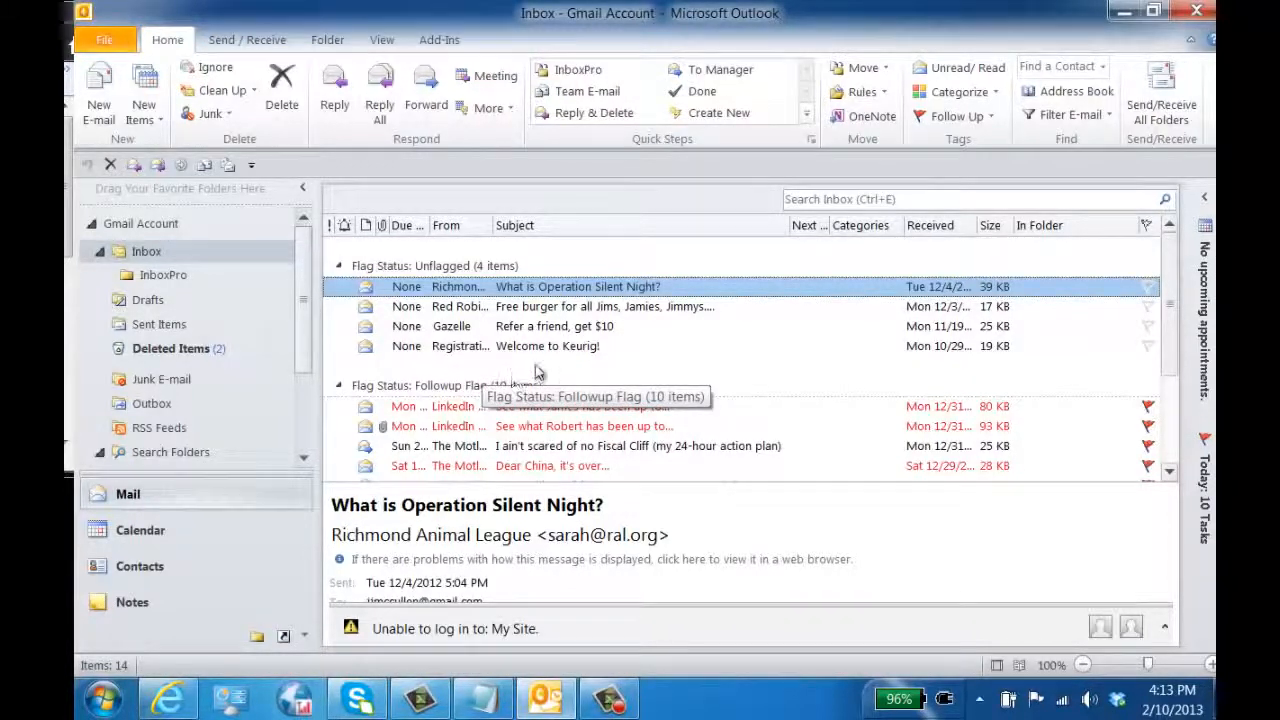
# Start a new rule from the "Free burger" message with the condition that mail comes from Red Robin Gourmet Burgers
pyautogui.rightClick(549, 314)
pyautogui.moveTo(603, 425)
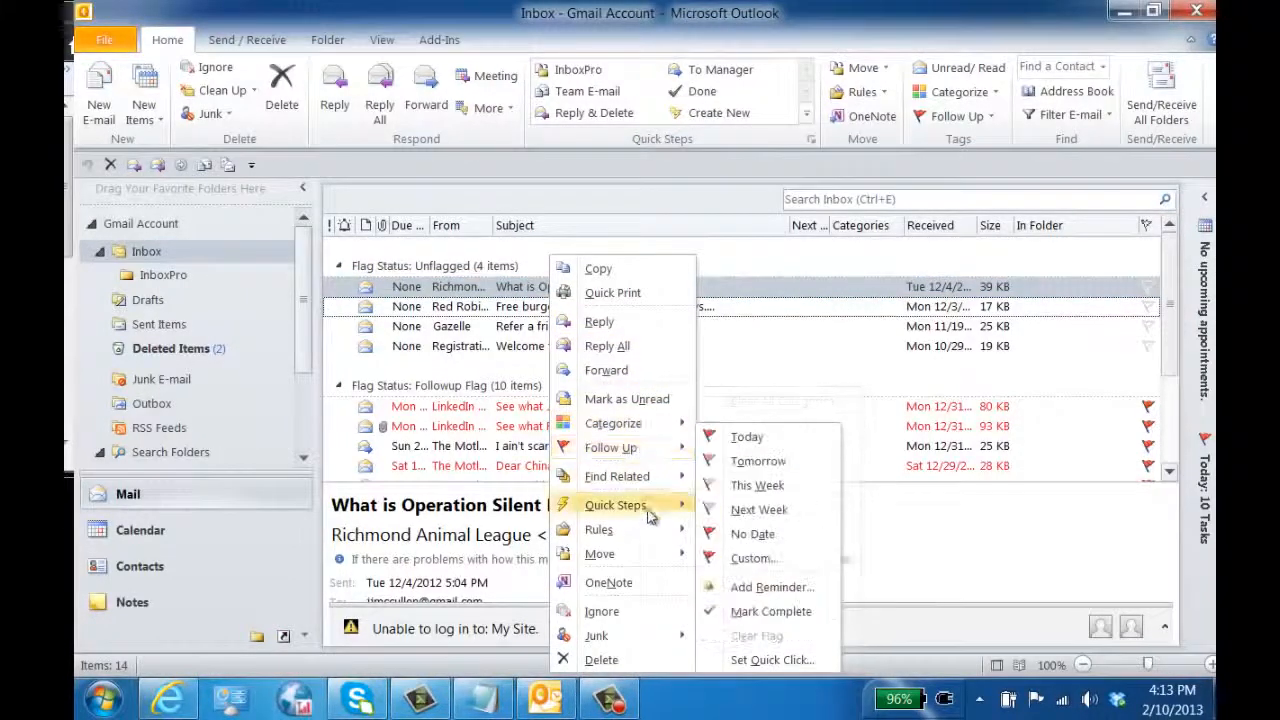
pyautogui.moveTo(657, 532)
pyautogui.click(755, 558)
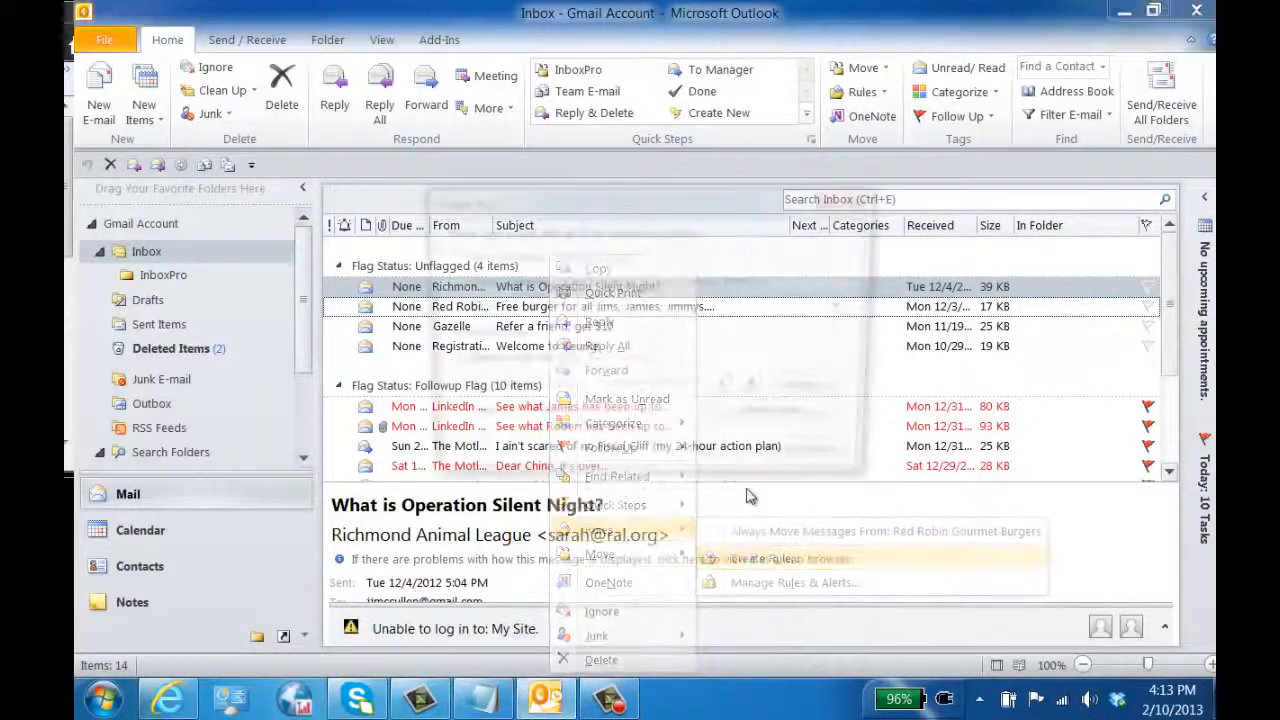
pyautogui.click(457, 259)
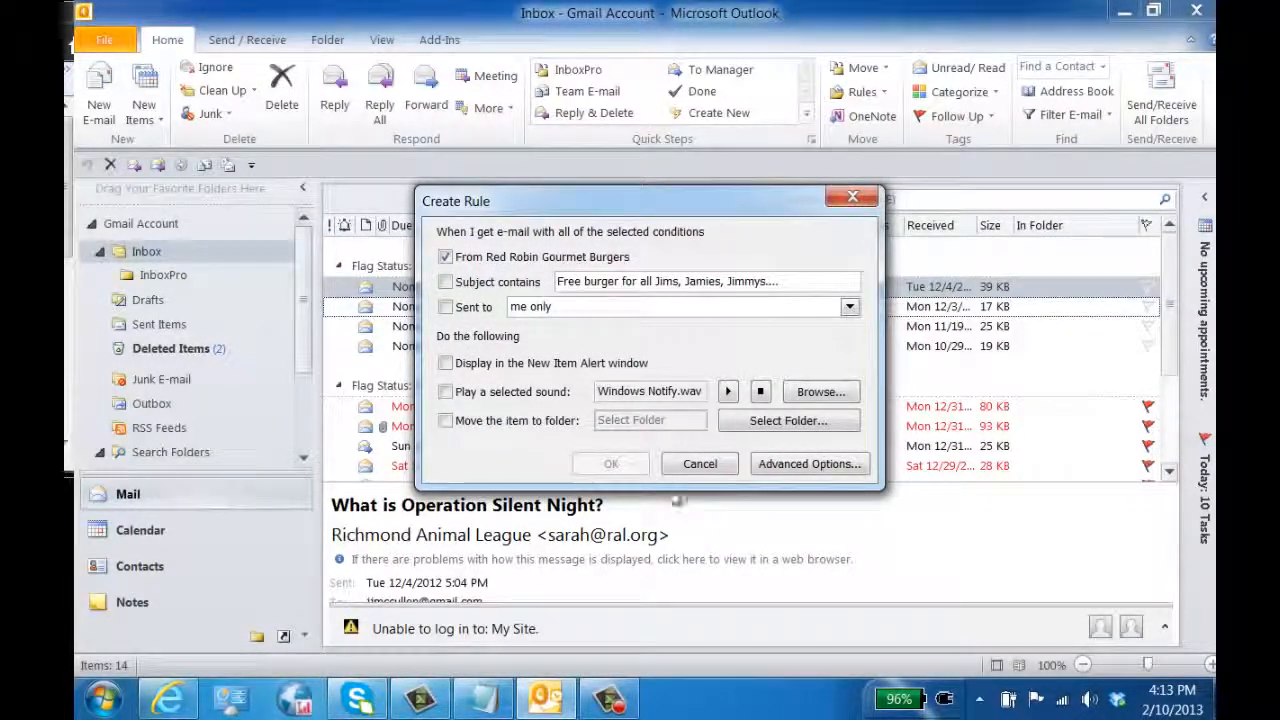
pyautogui.click(812, 466)
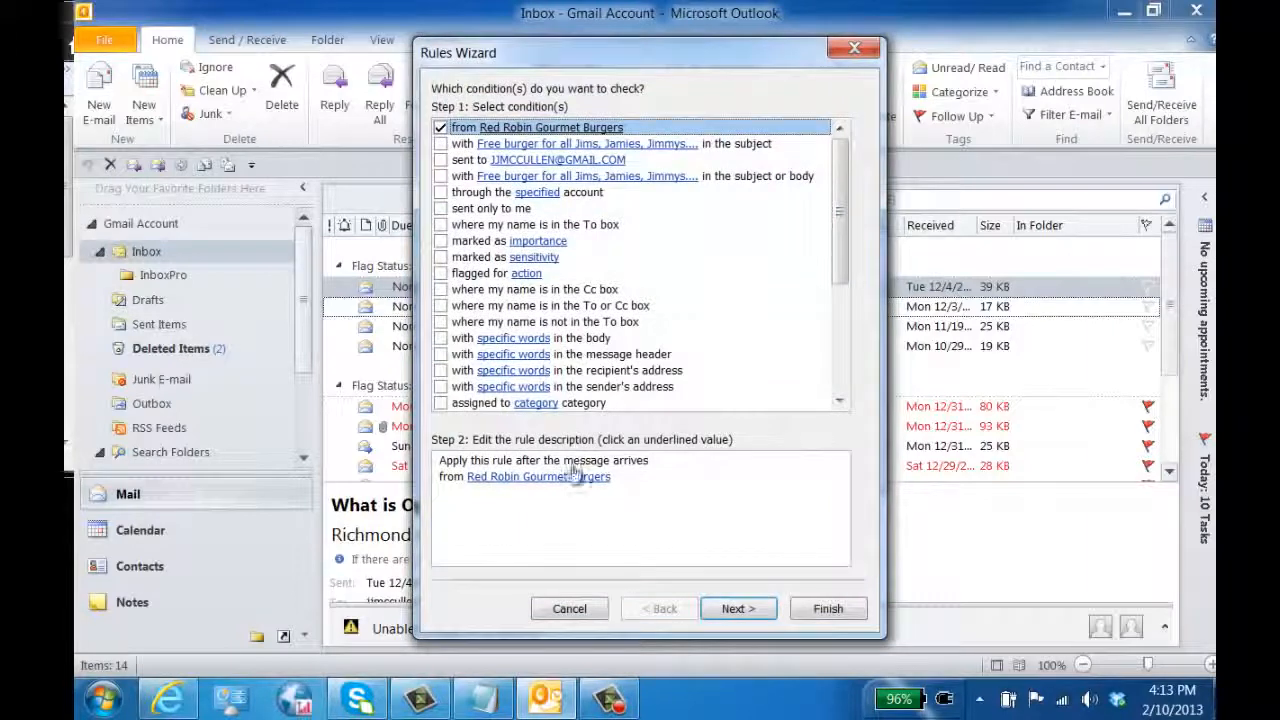
pyautogui.click(736, 608)
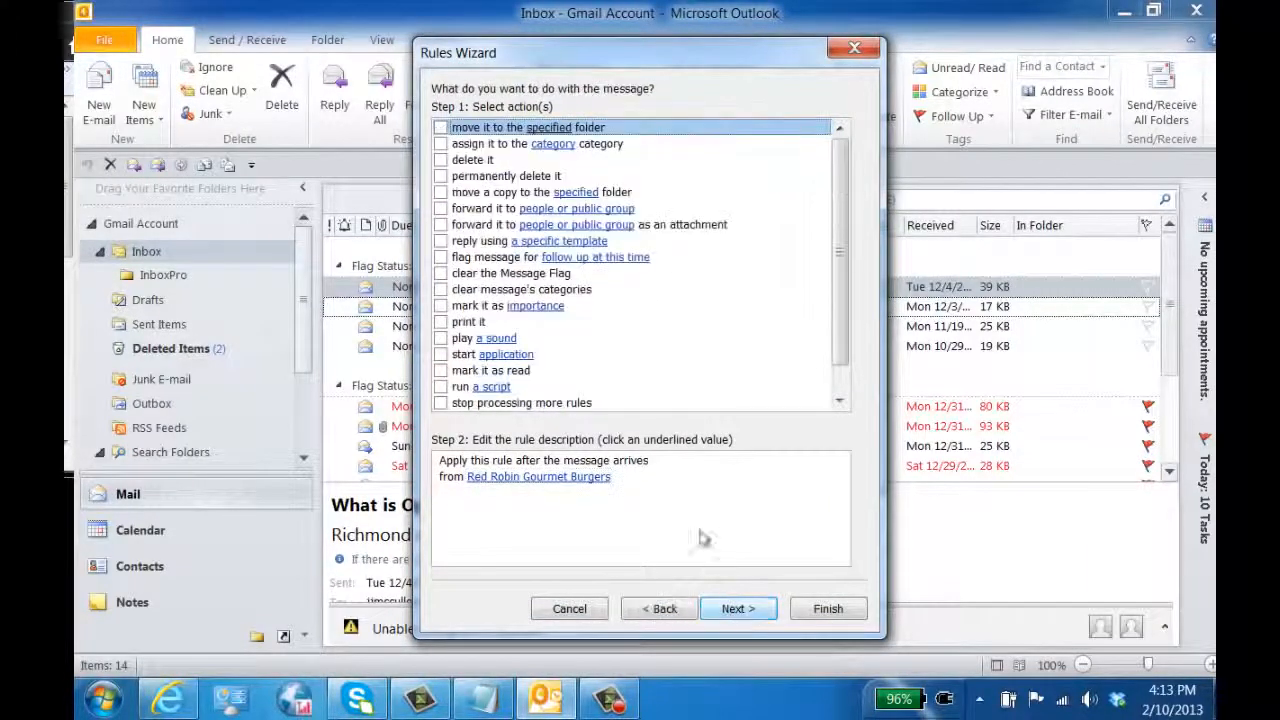
# Add the action that assigns messages to a category, and enter a.RedRobin as the name of a new category
pyautogui.click(441, 144)
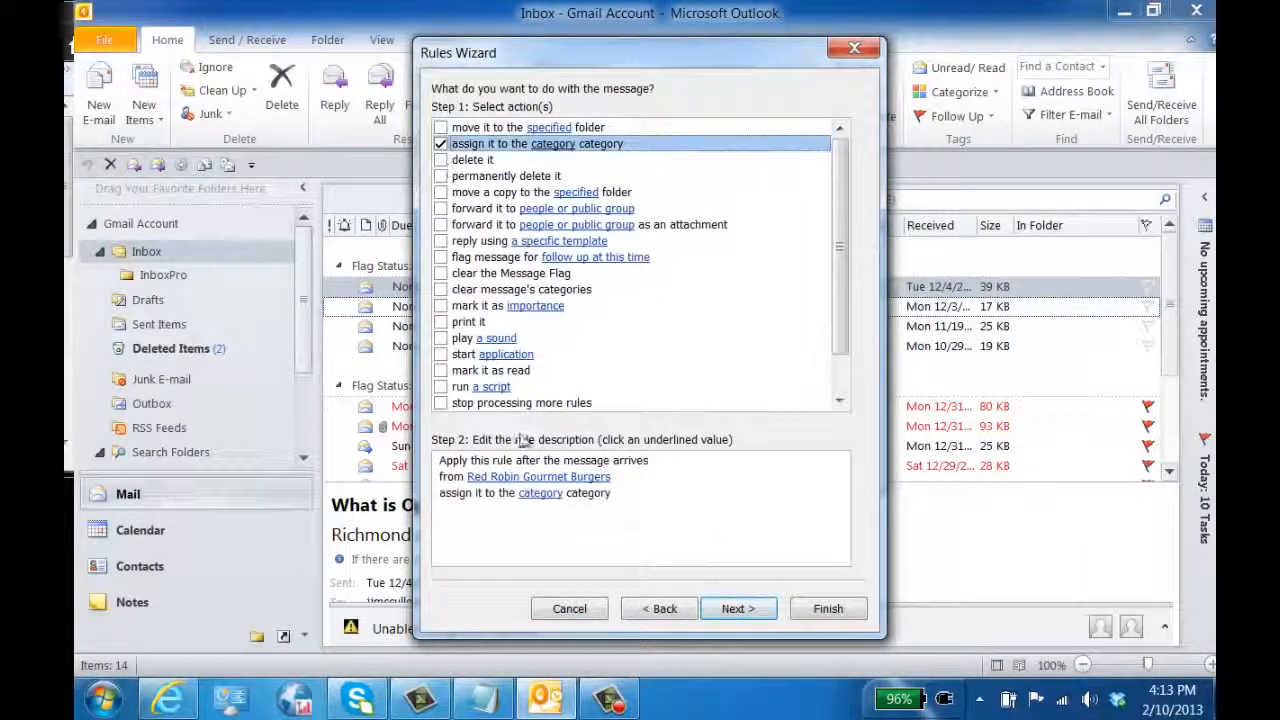
pyautogui.click(537, 493)
pyautogui.click(860, 225)
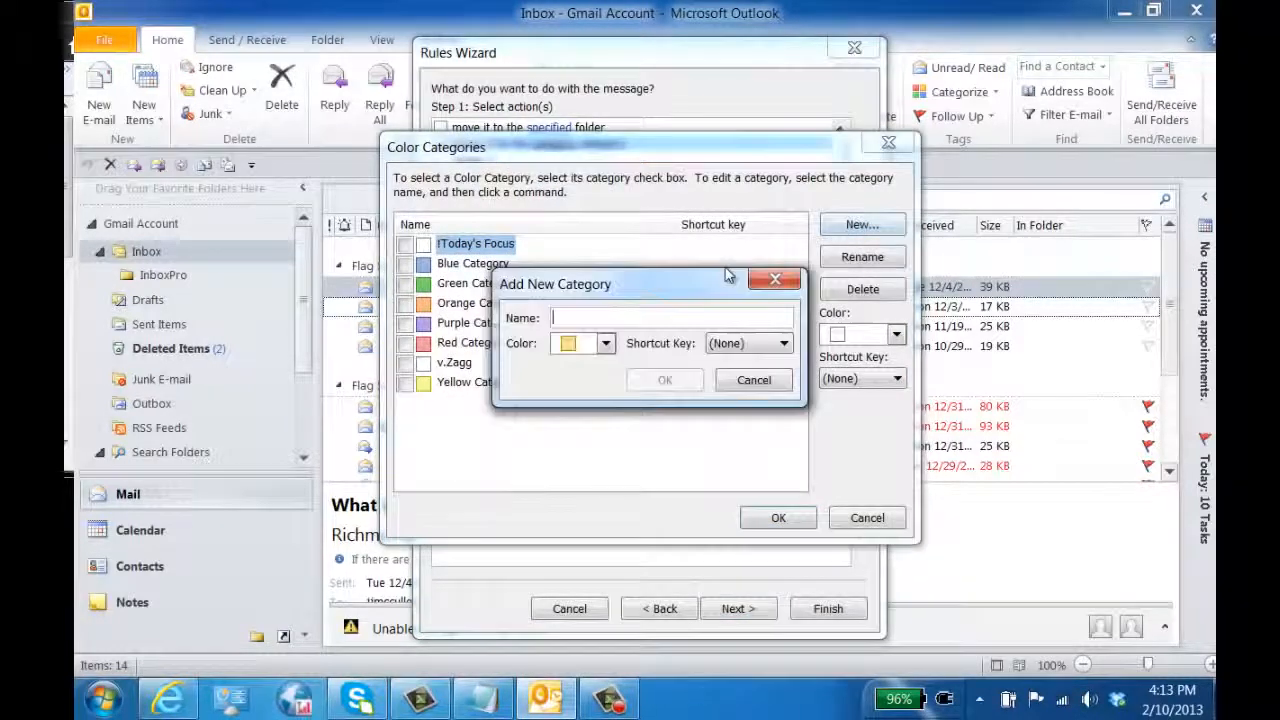
pyautogui.write('a.')
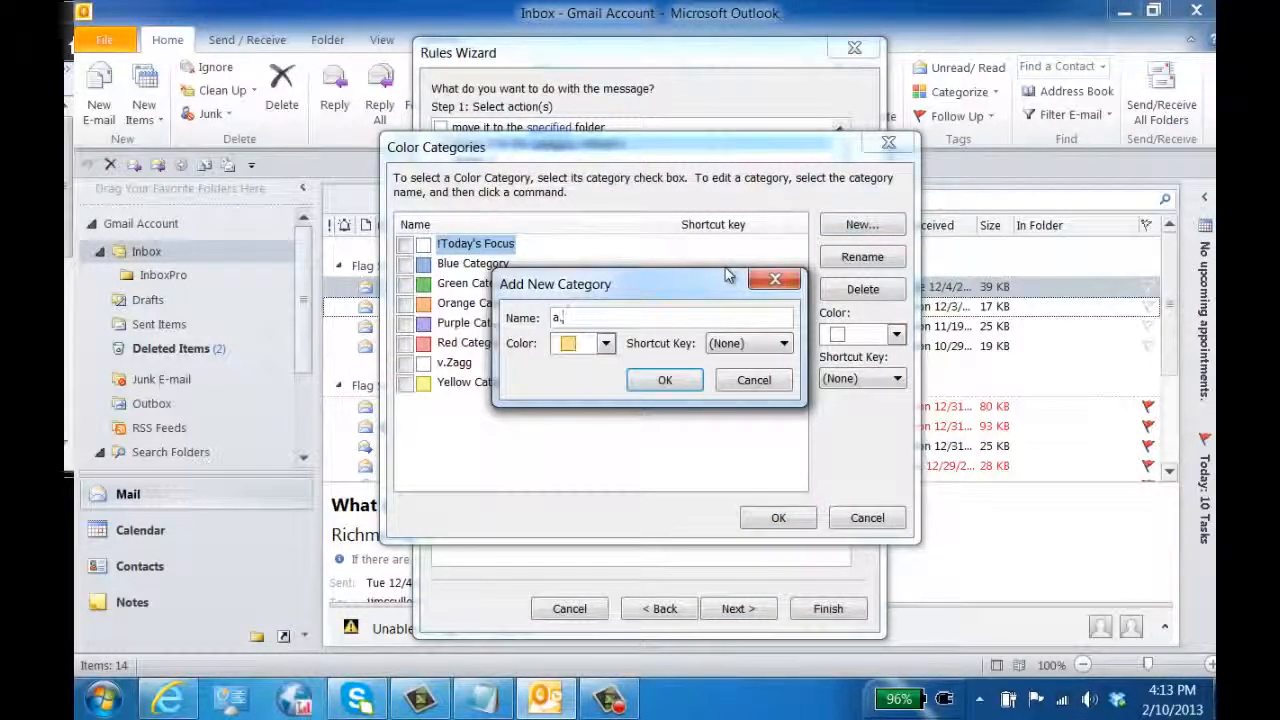
pyautogui.write('RedRp')
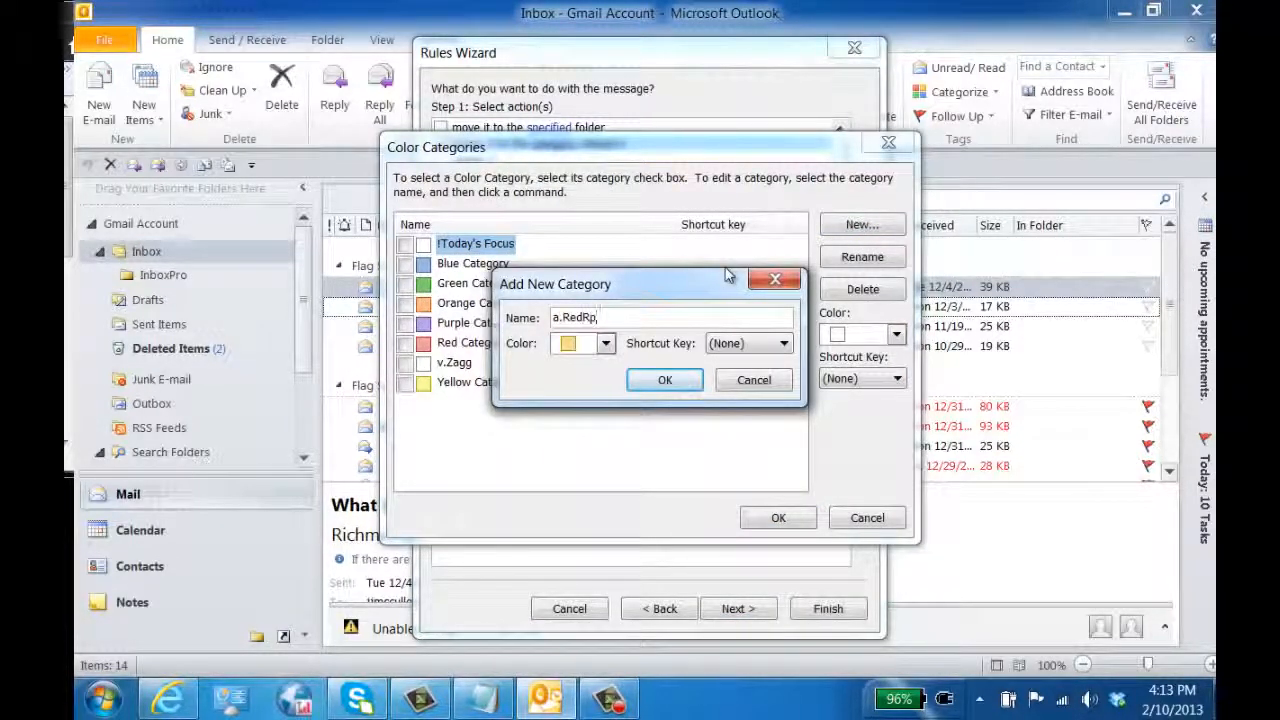
pyautogui.press('BackSpace')
pyautogui.write('u')
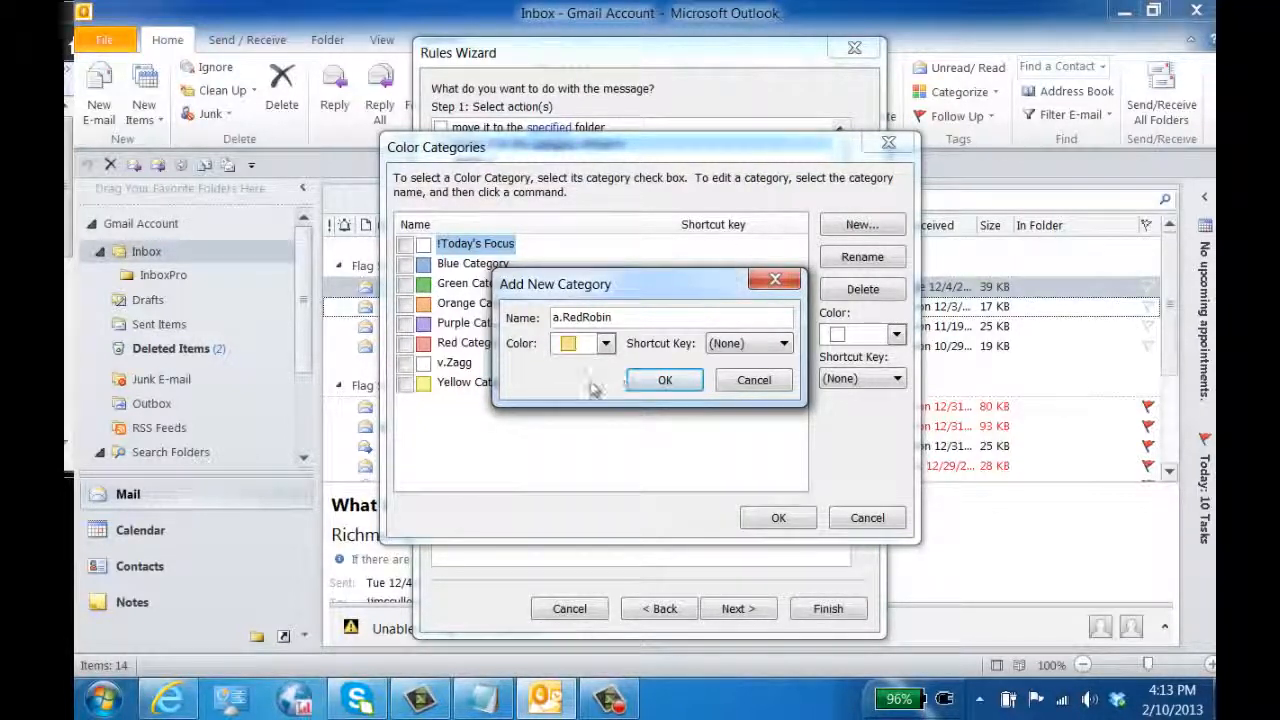
# Give the a.RedRobin category no color and assign it in the rule's action
pyautogui.click(605, 343)
pyautogui.click(615, 368)
pyautogui.click(677, 387)
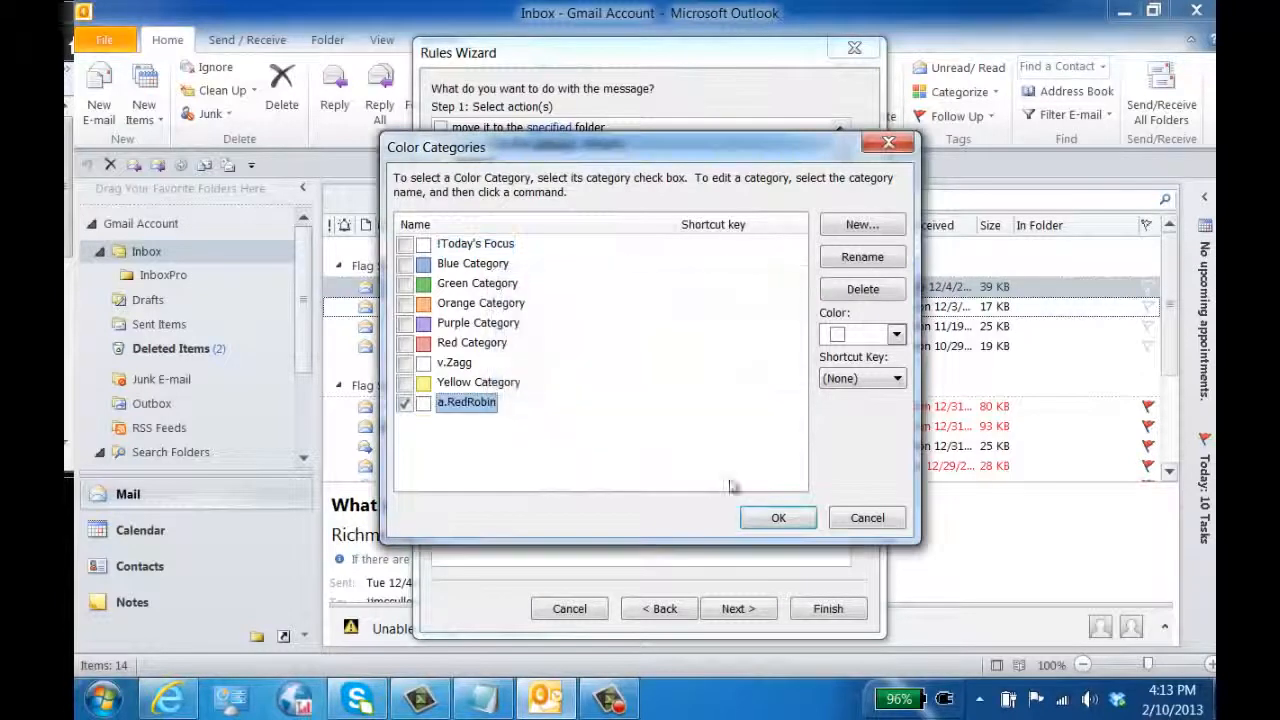
pyautogui.click(777, 517)
# Skip the exceptions, set the rule to run now on messages already in Inbox, and finish it
pyautogui.click(740, 610)
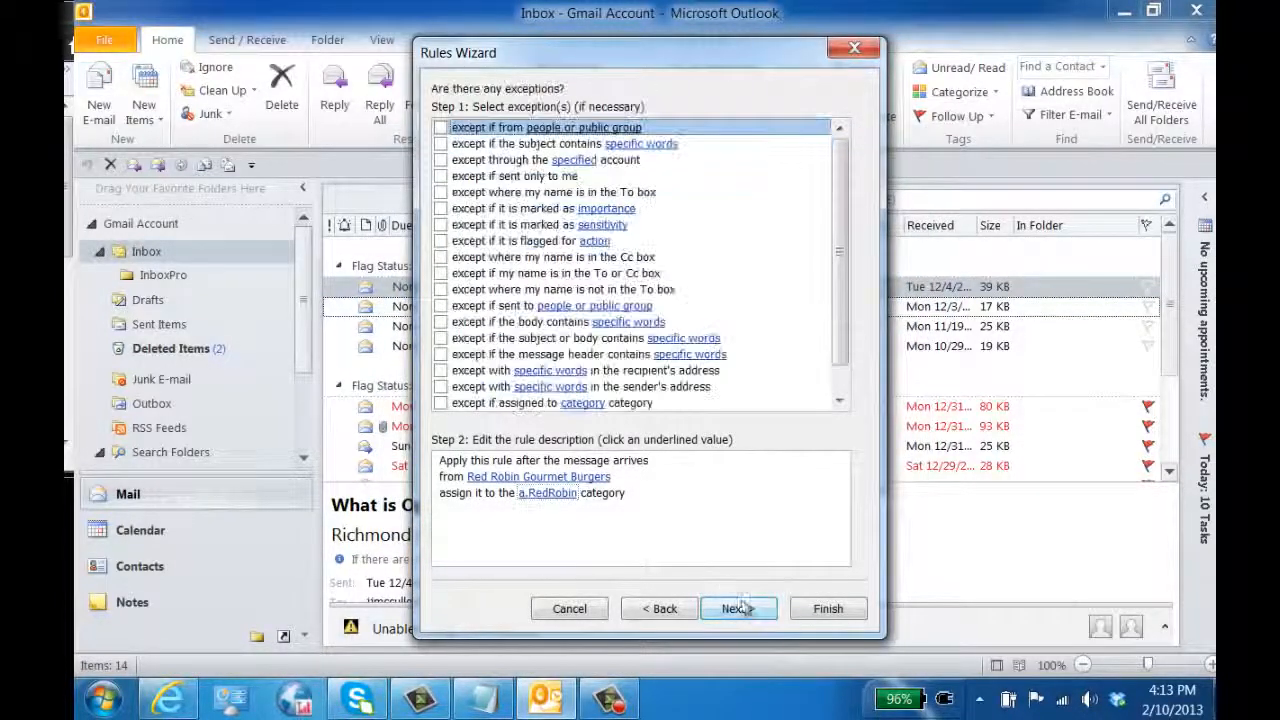
pyautogui.click(750, 615)
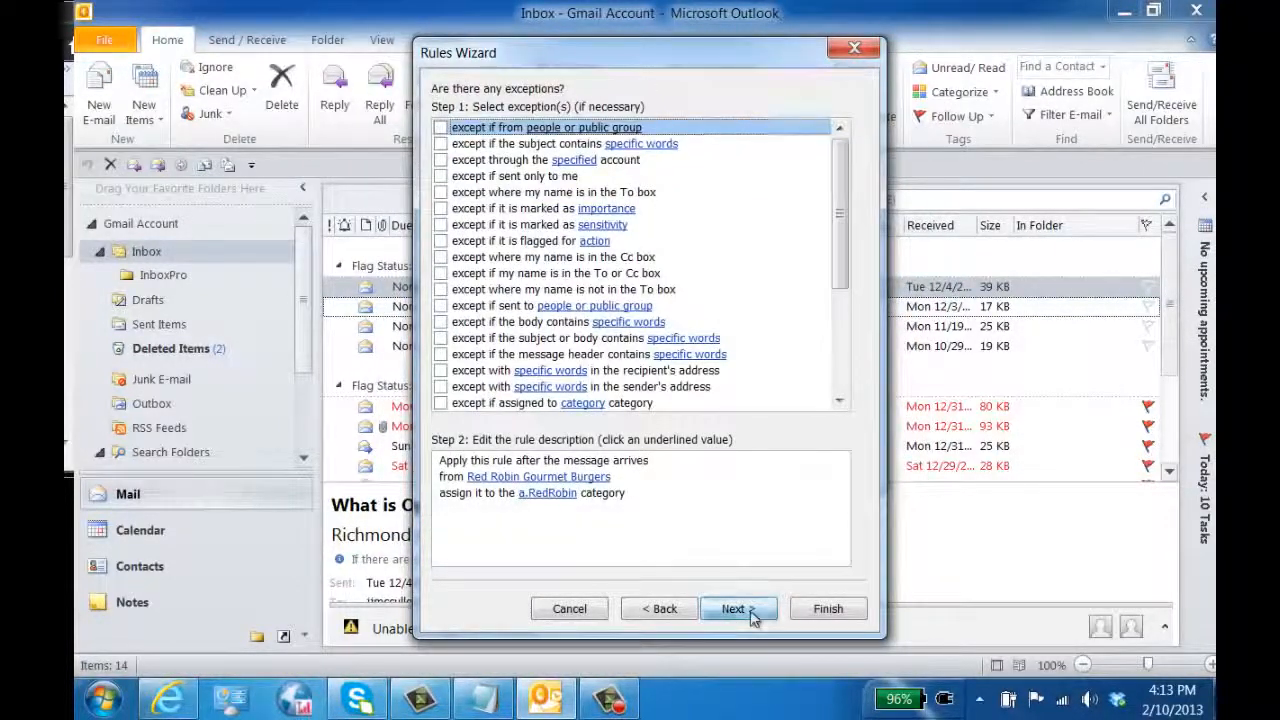
pyautogui.click(438, 257)
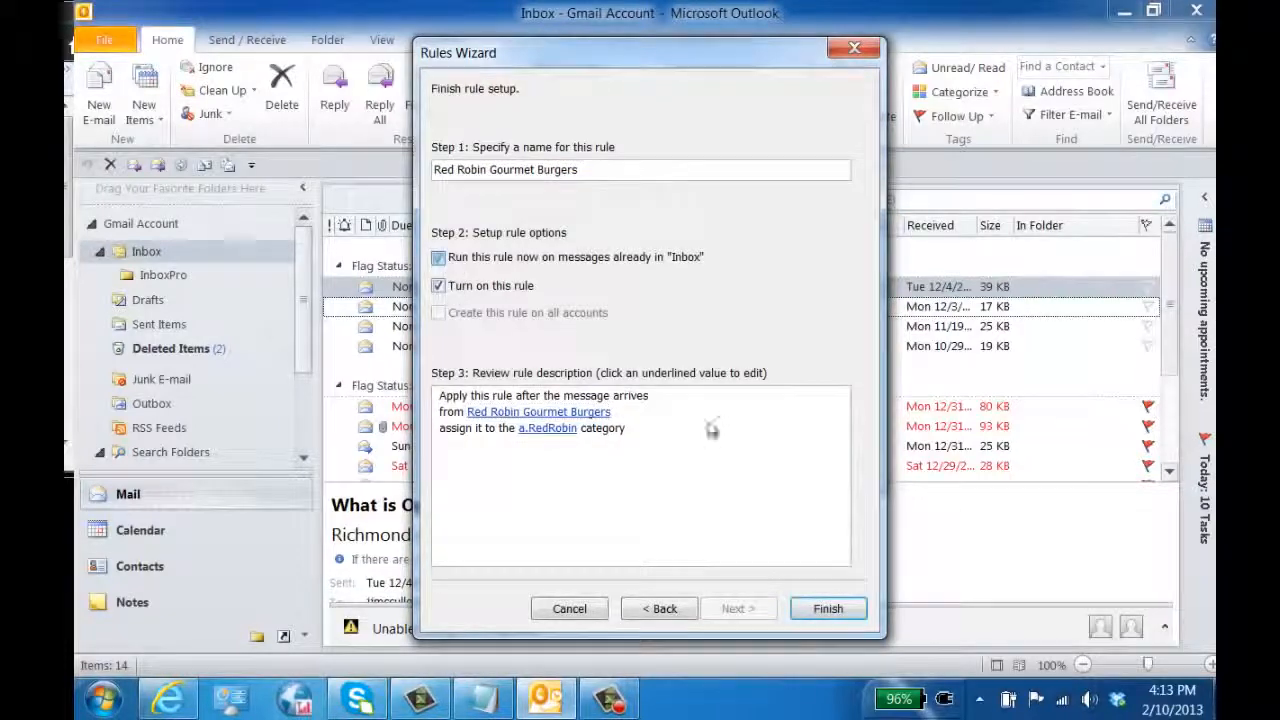
pyautogui.click(829, 608)
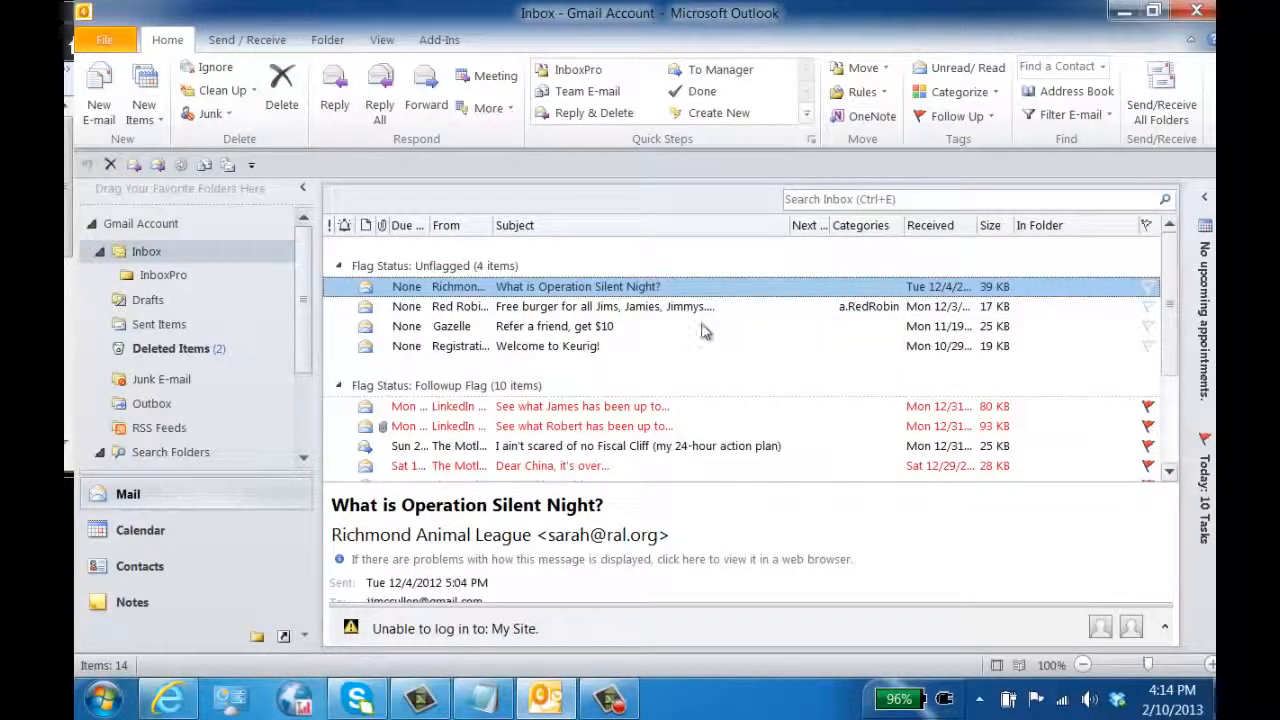
# Dismiss the Windows message about changing the color scheme
pyautogui.click(884, 95)
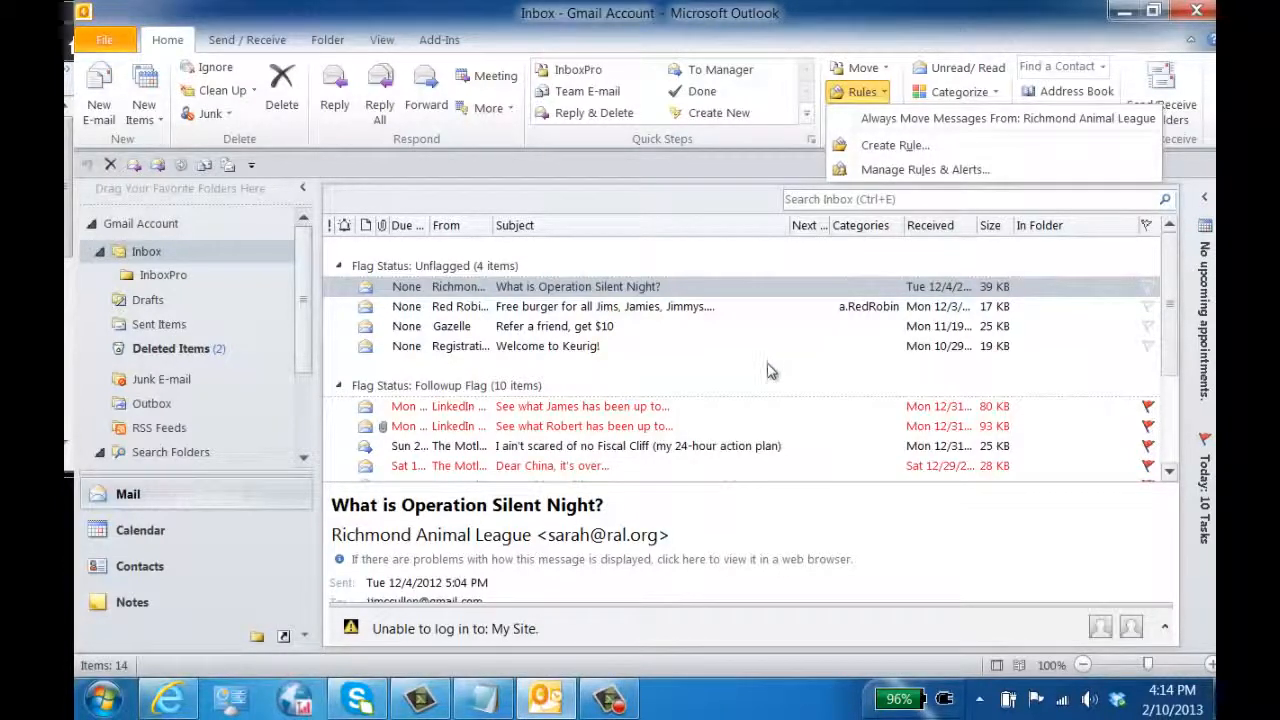
pyautogui.click(308, 314)
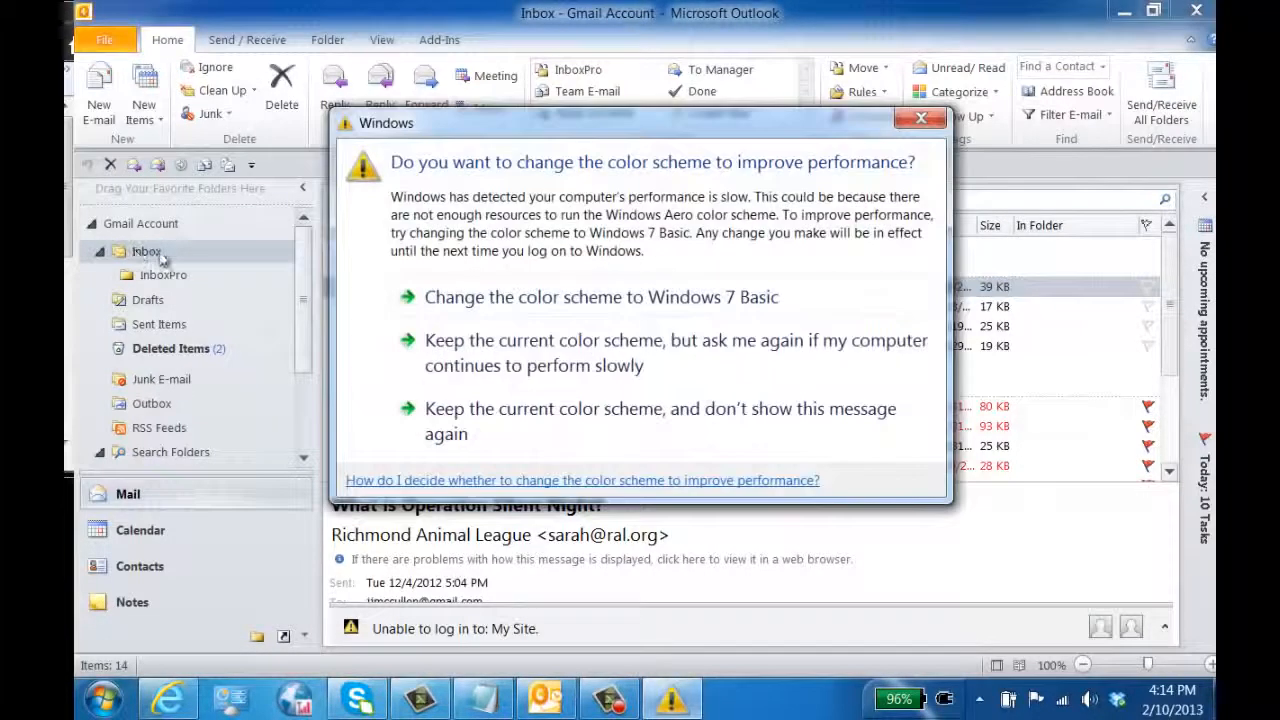
pyautogui.click(650, 380)
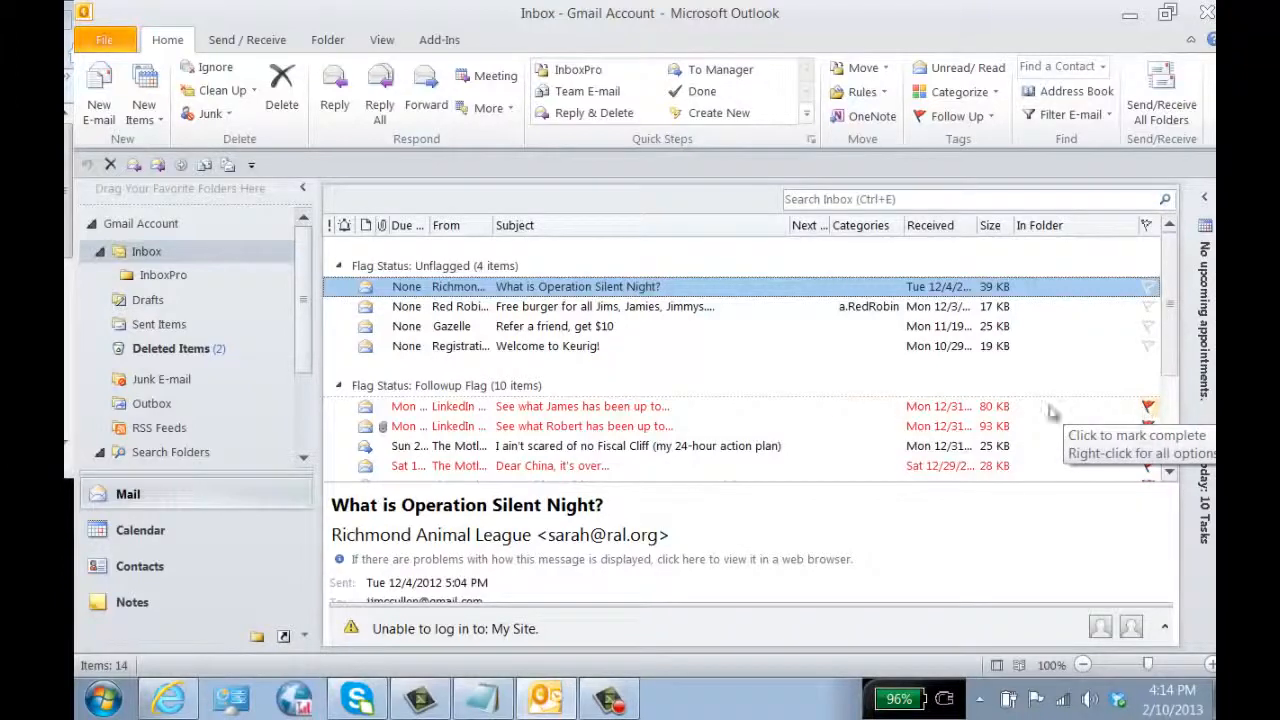
pyautogui.rightClick(577, 410)
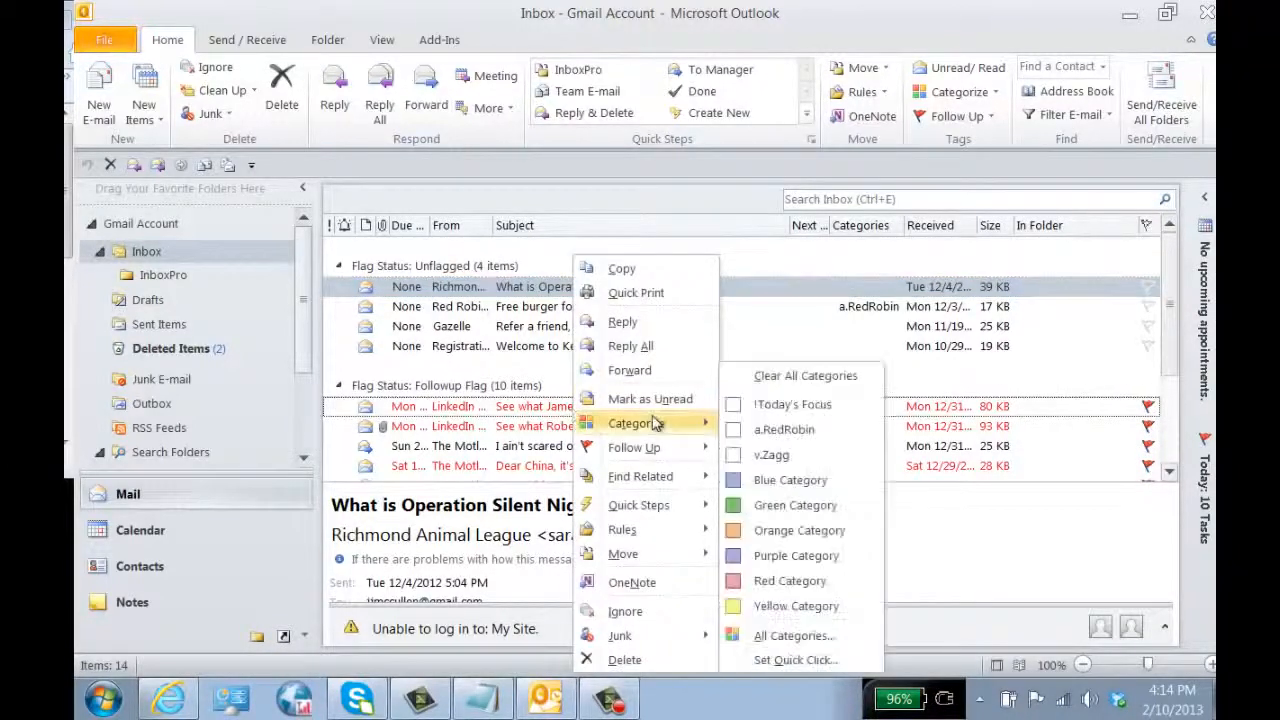
pyautogui.moveTo(650, 448)
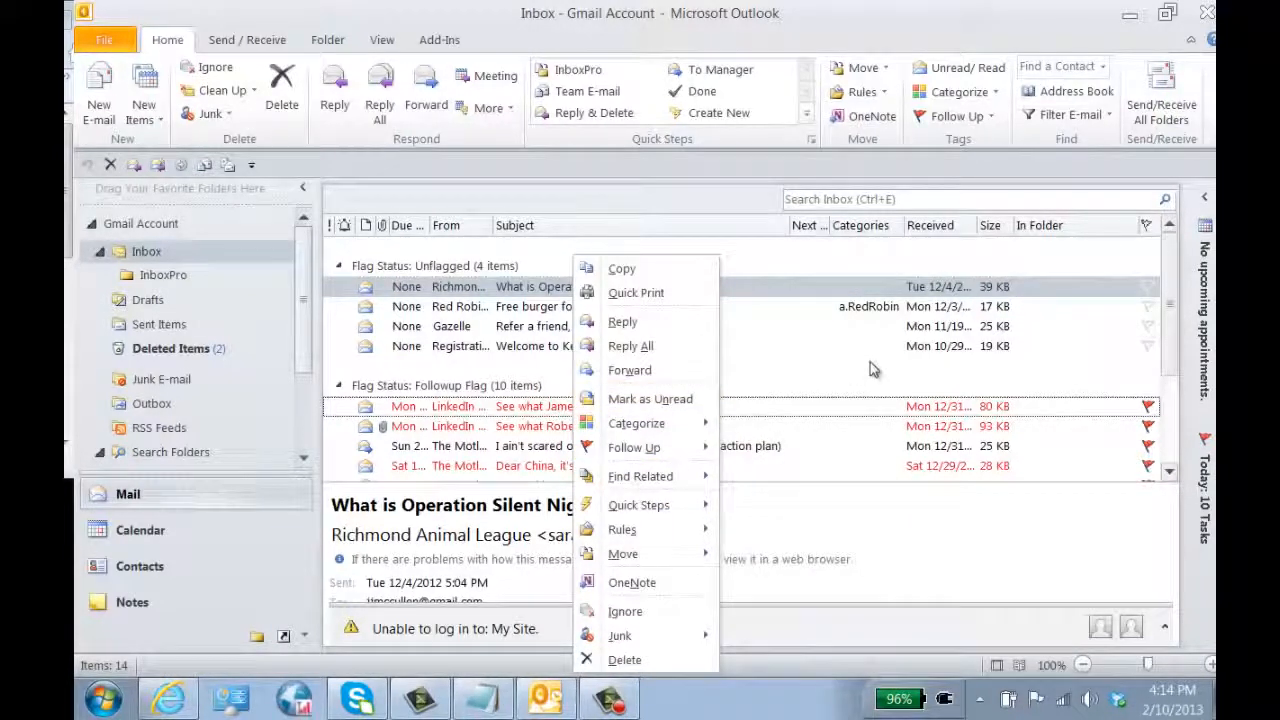
pyautogui.click(1028, 353)
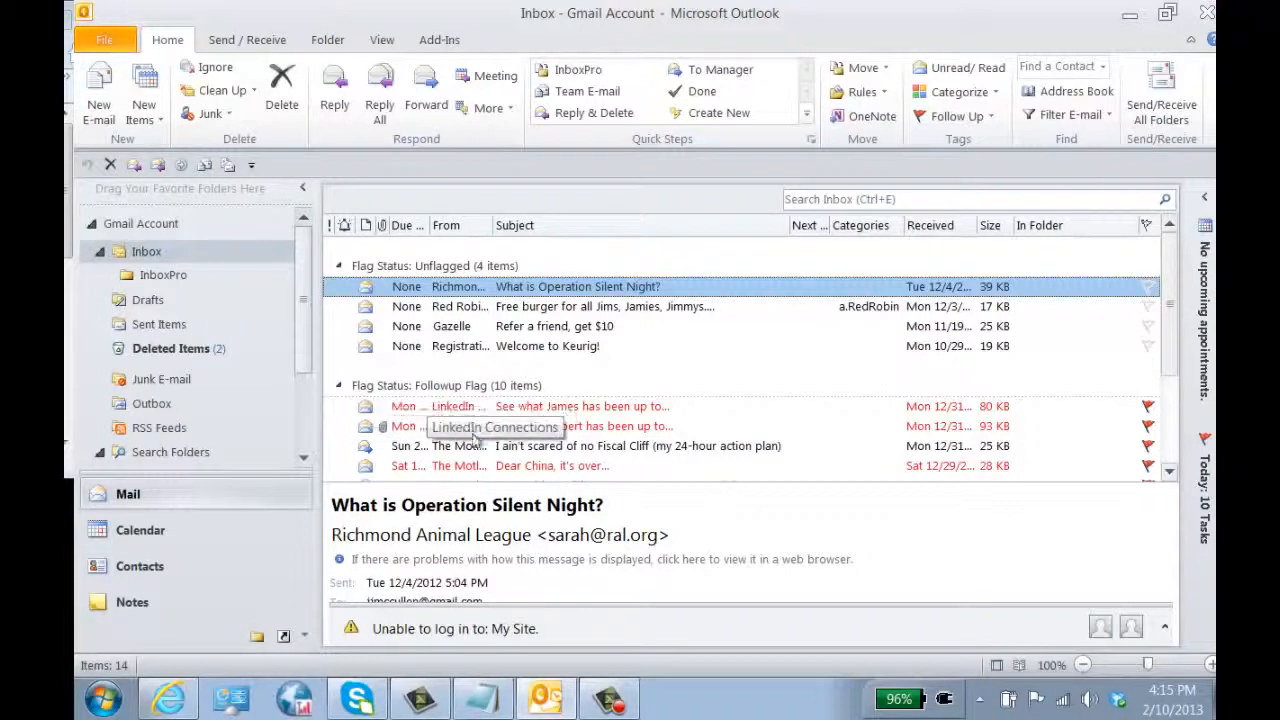
# Reverse and restore the Inbox's flag status sorting, and select all messages in the Unflagged group
pyautogui.keyDown('shift'); pyautogui.click(577, 348); pyautogui.keyUp('shift')
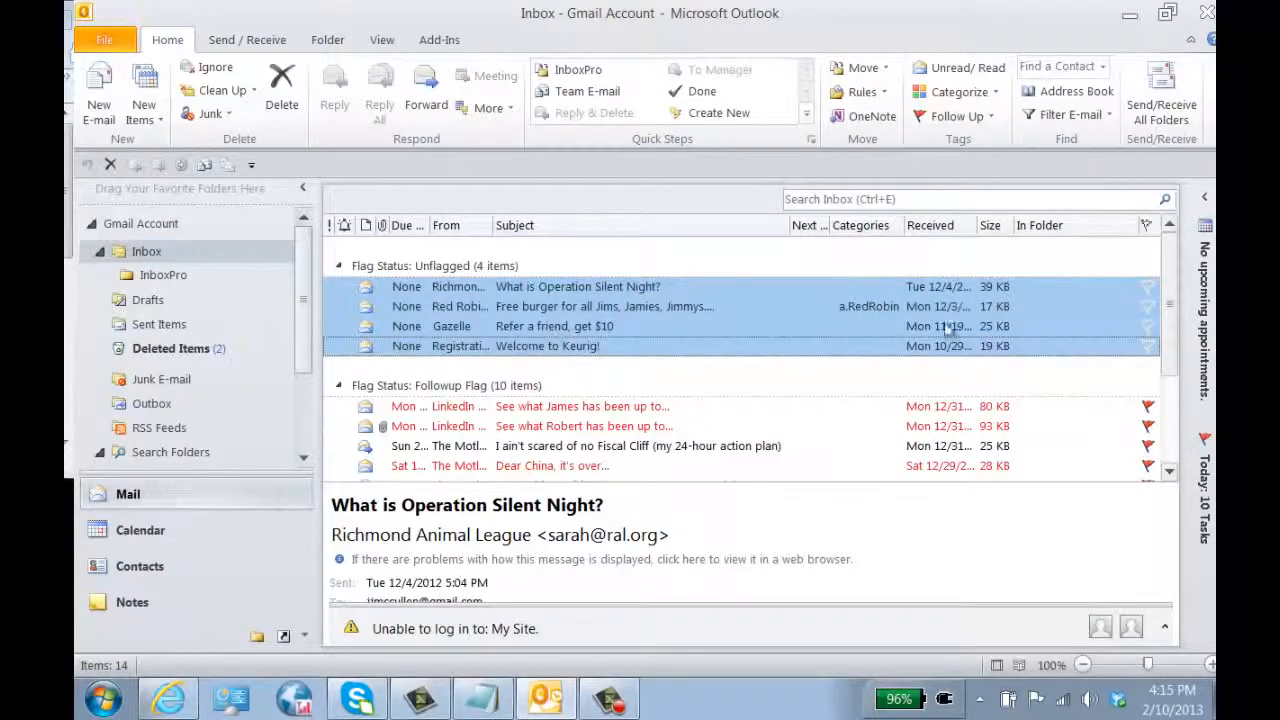
pyautogui.click(1147, 229)
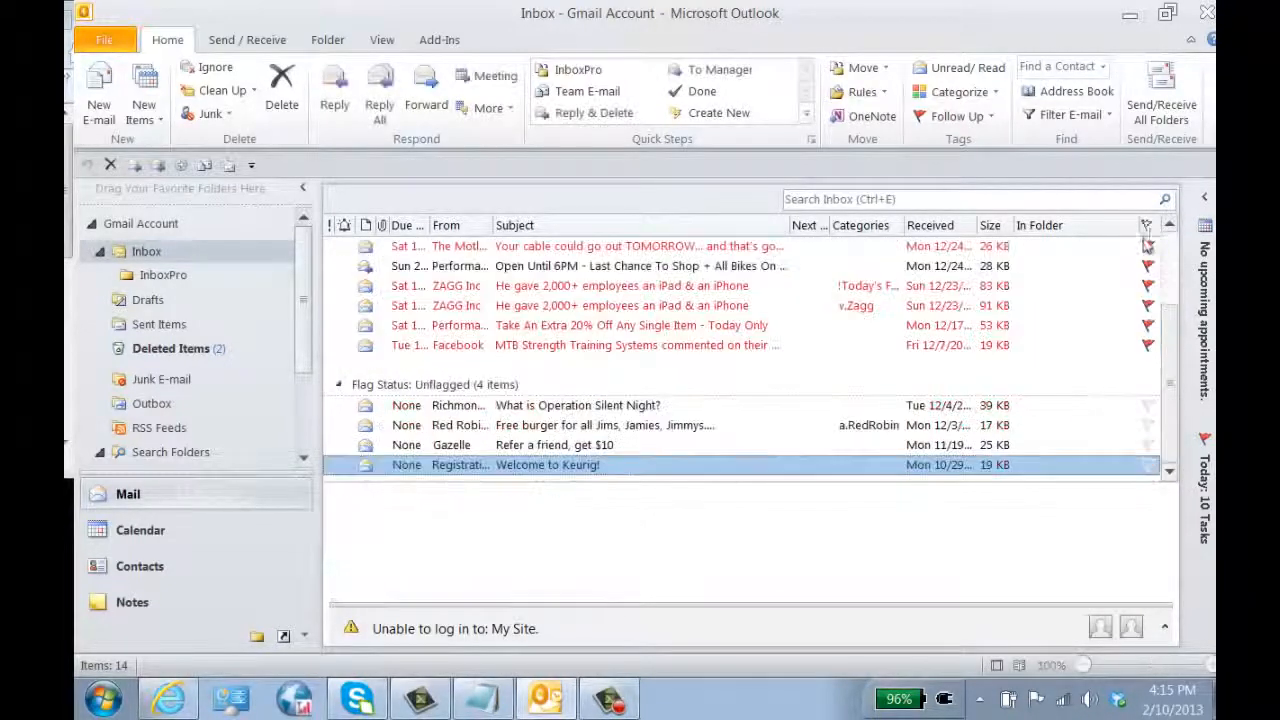
pyautogui.click(1147, 229)
pyautogui.scroll(2, 1135, 265)
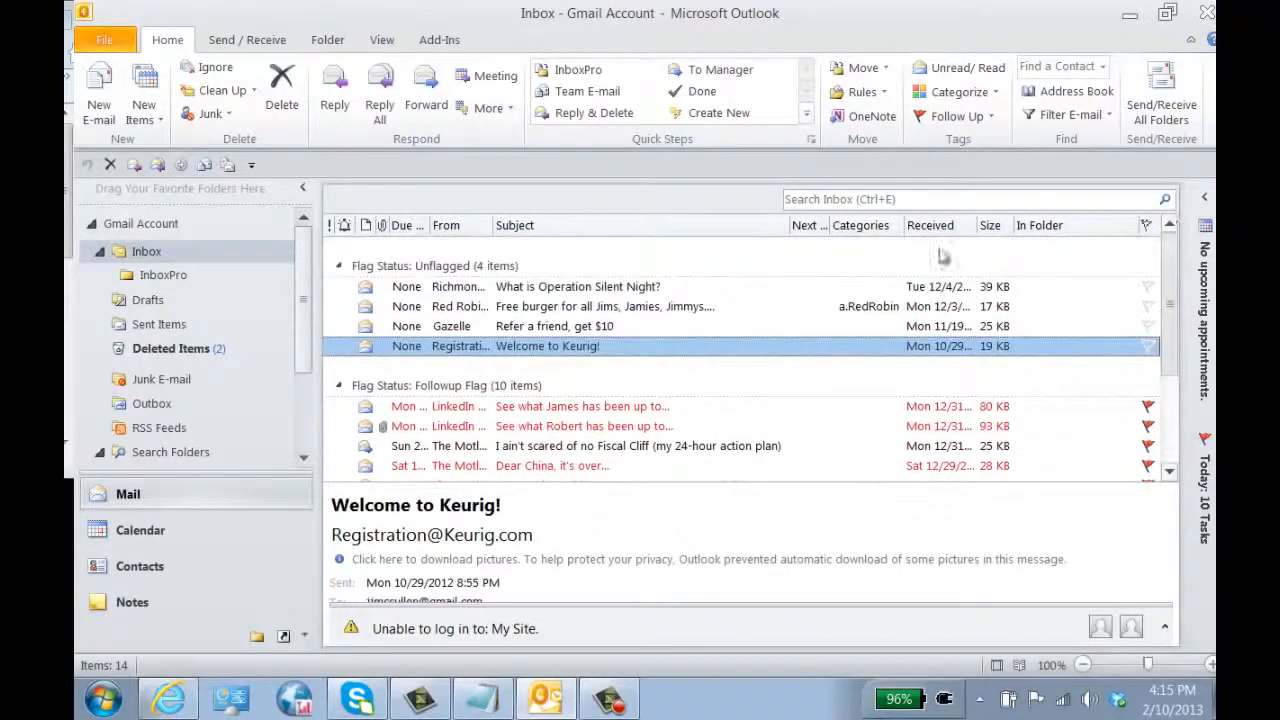
pyautogui.keyDown('shift'); pyautogui.click(564, 287); pyautogui.keyUp('shift')
pyautogui.moveTo(568, 311); pyautogui.dragTo(612, 294)
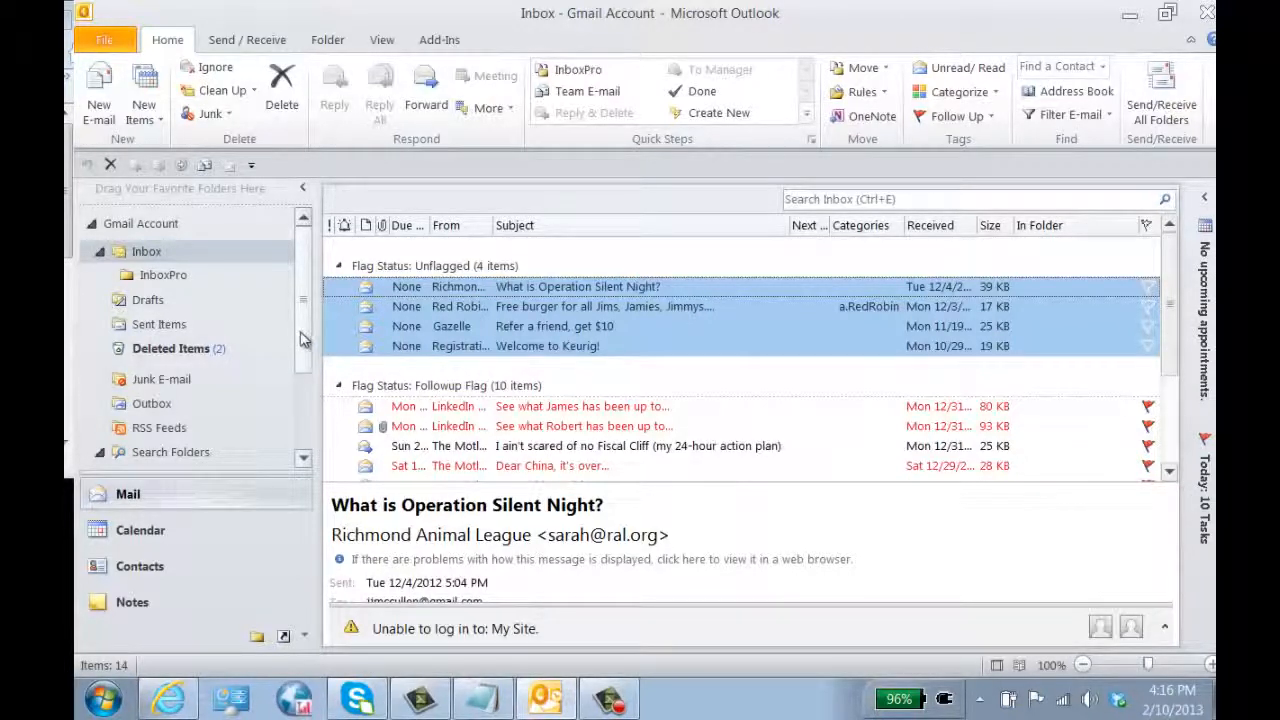
# Set the Trust Center's macro security to Notifications for all macros
pyautogui.click(108, 41)
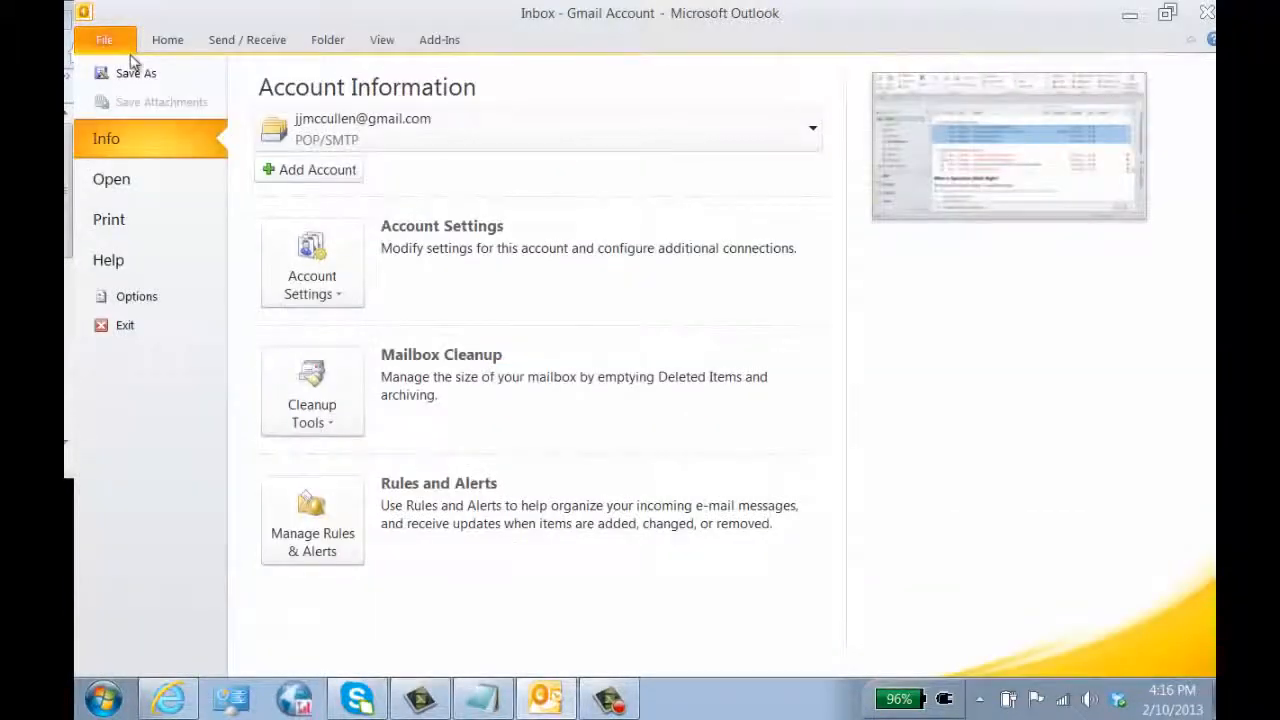
pyautogui.click(136, 296)
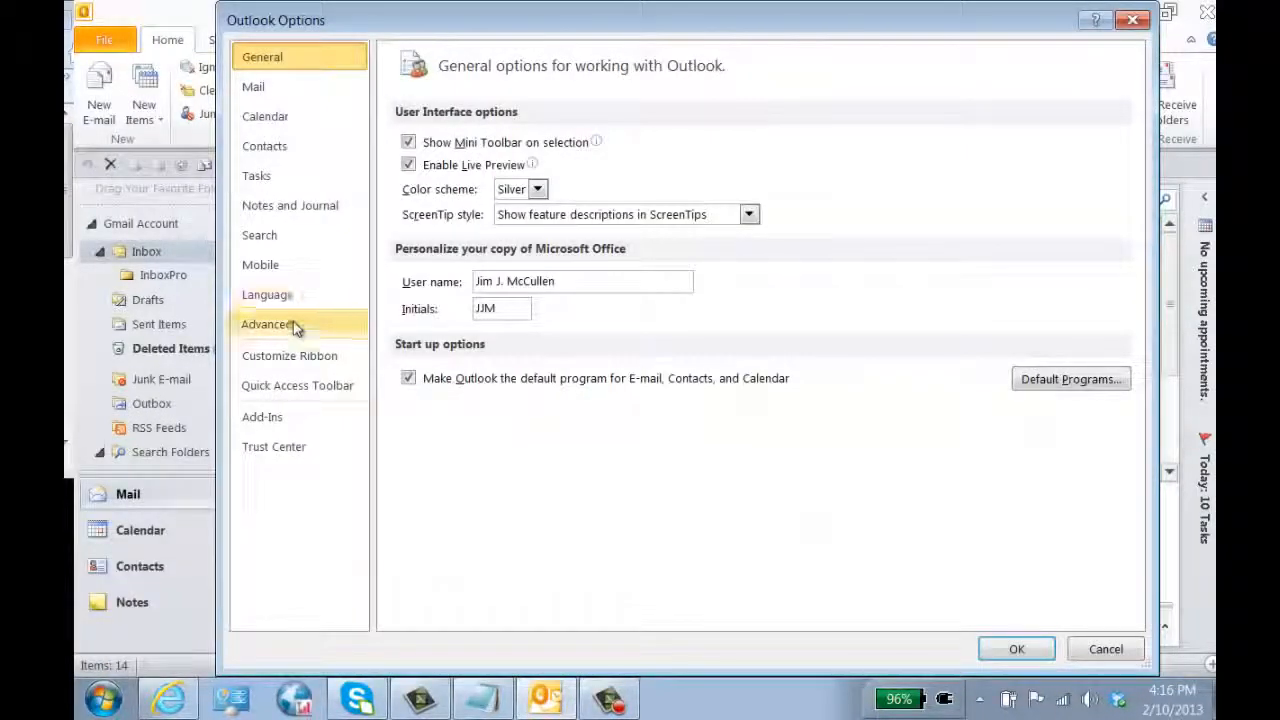
pyautogui.click(292, 450)
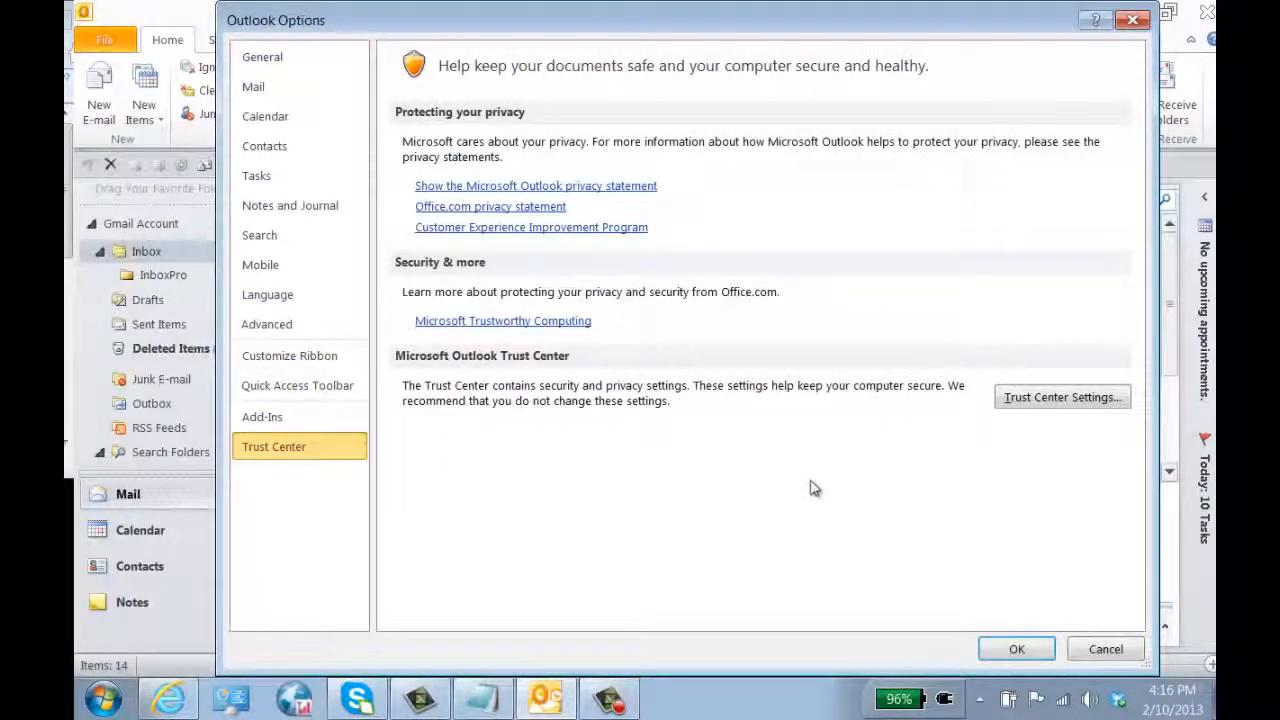
pyautogui.click(1050, 402)
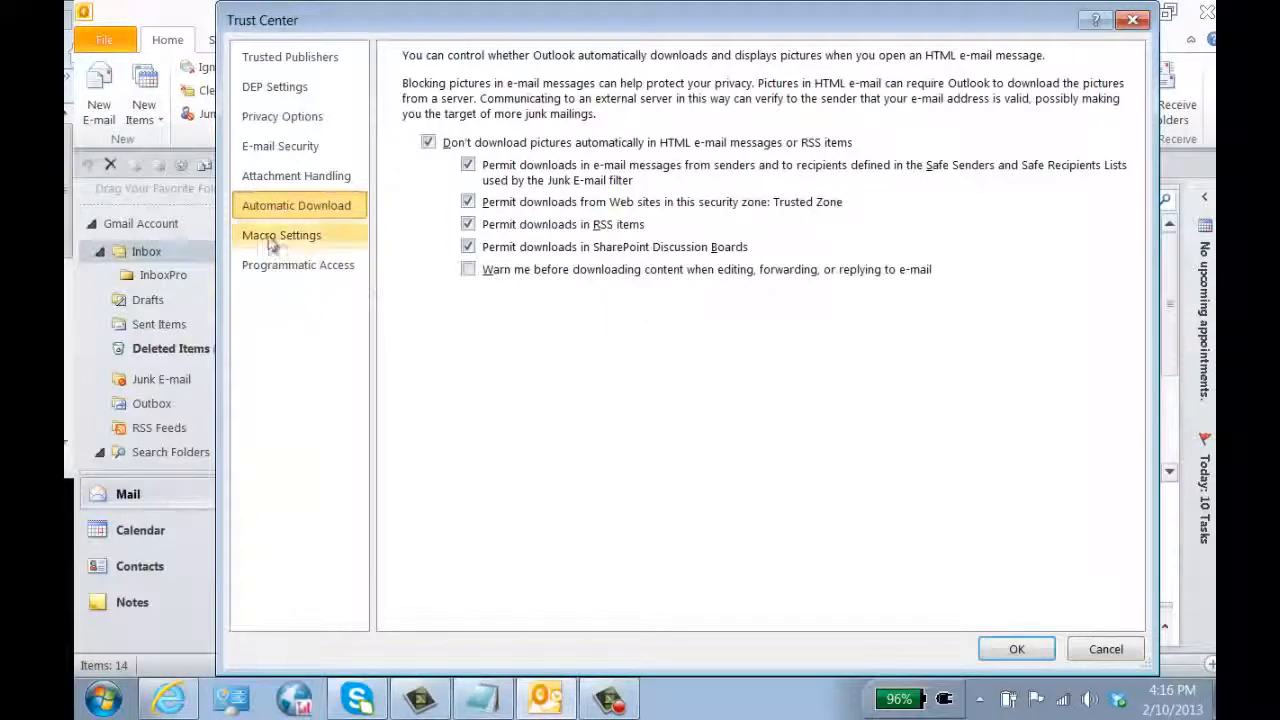
pyautogui.click(299, 248)
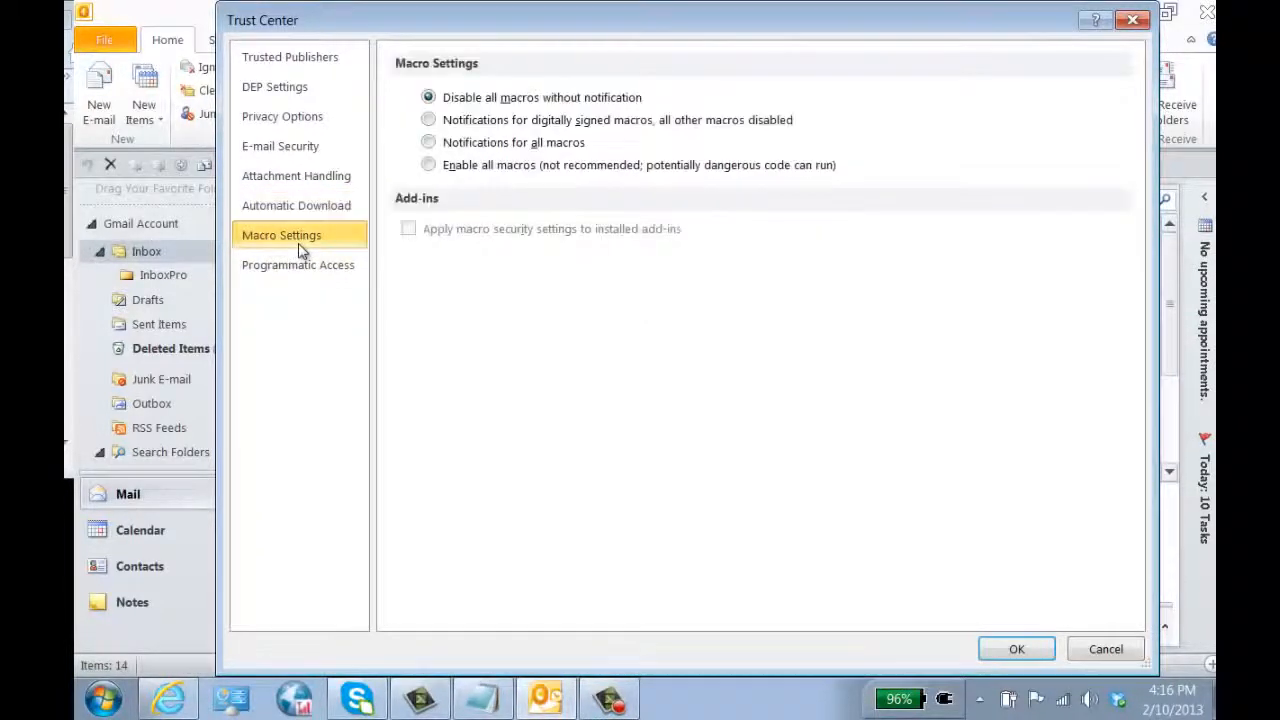
pyautogui.click(435, 145)
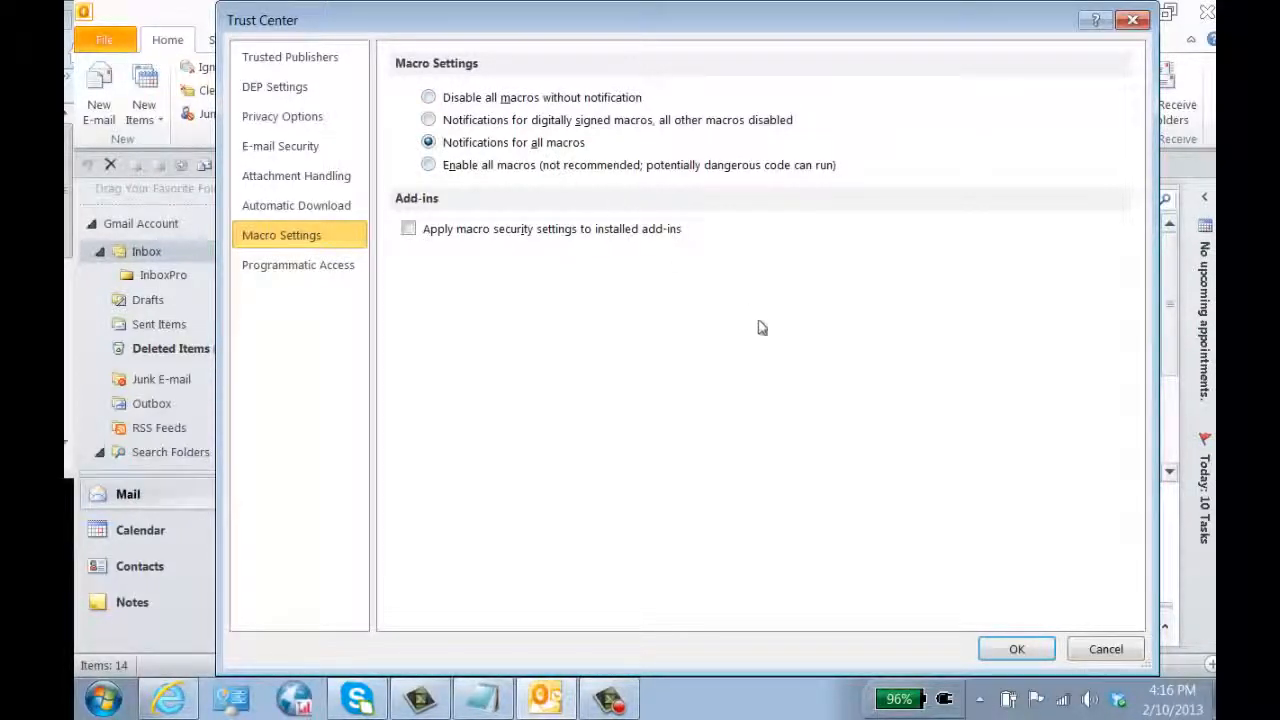
pyautogui.click(1016, 649)
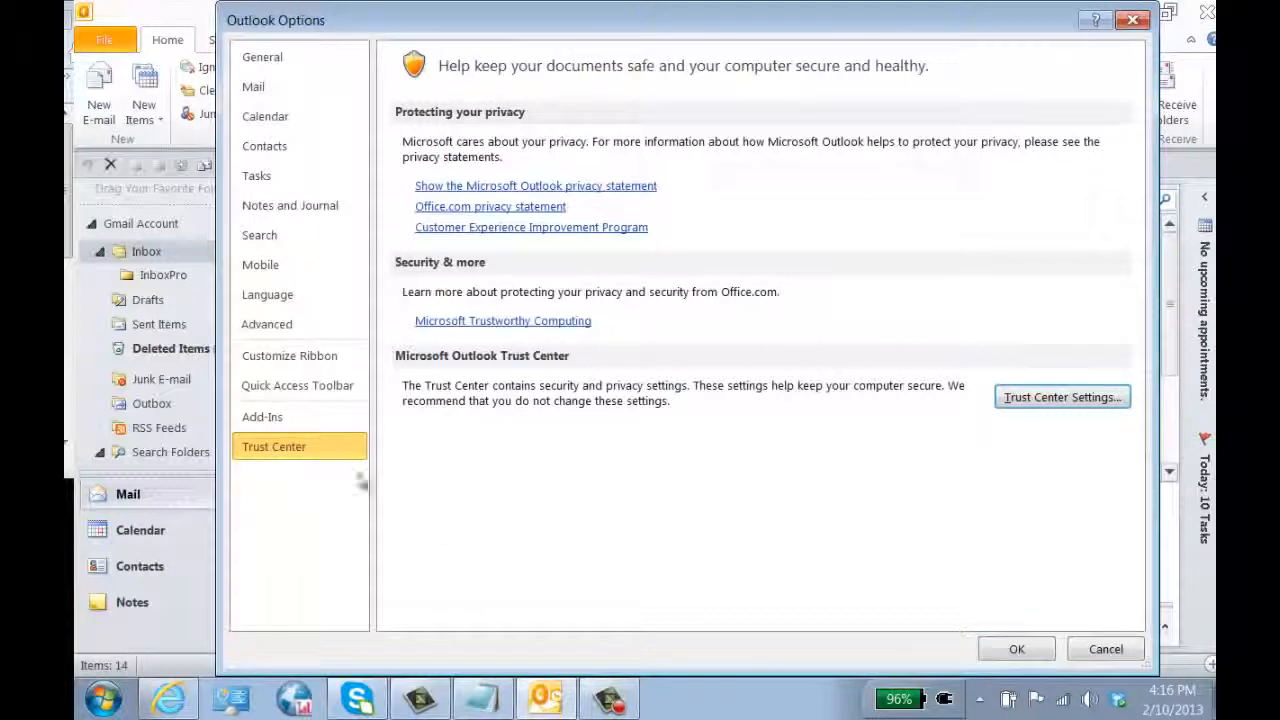
# Enable the Developer tab in the ribbon customization and apply the Outlook options
pyautogui.click(343, 360)
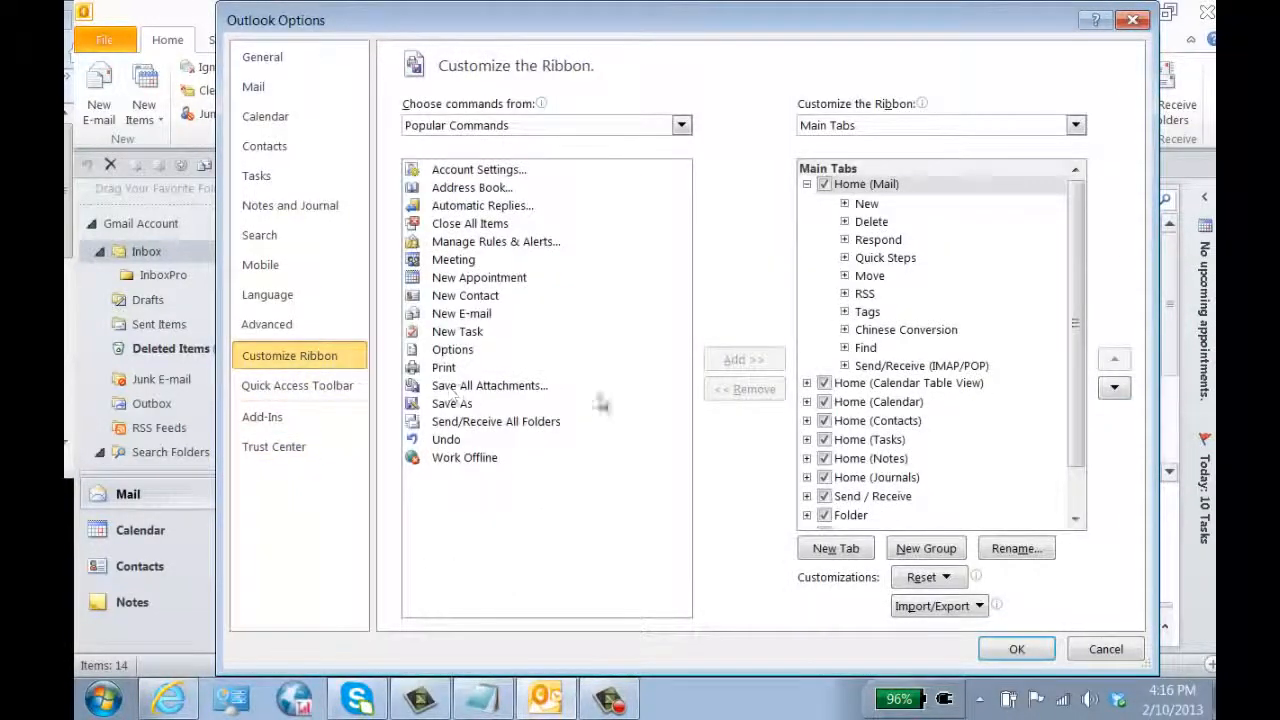
pyautogui.moveTo(1071, 423); pyautogui.dragTo(1070, 470)
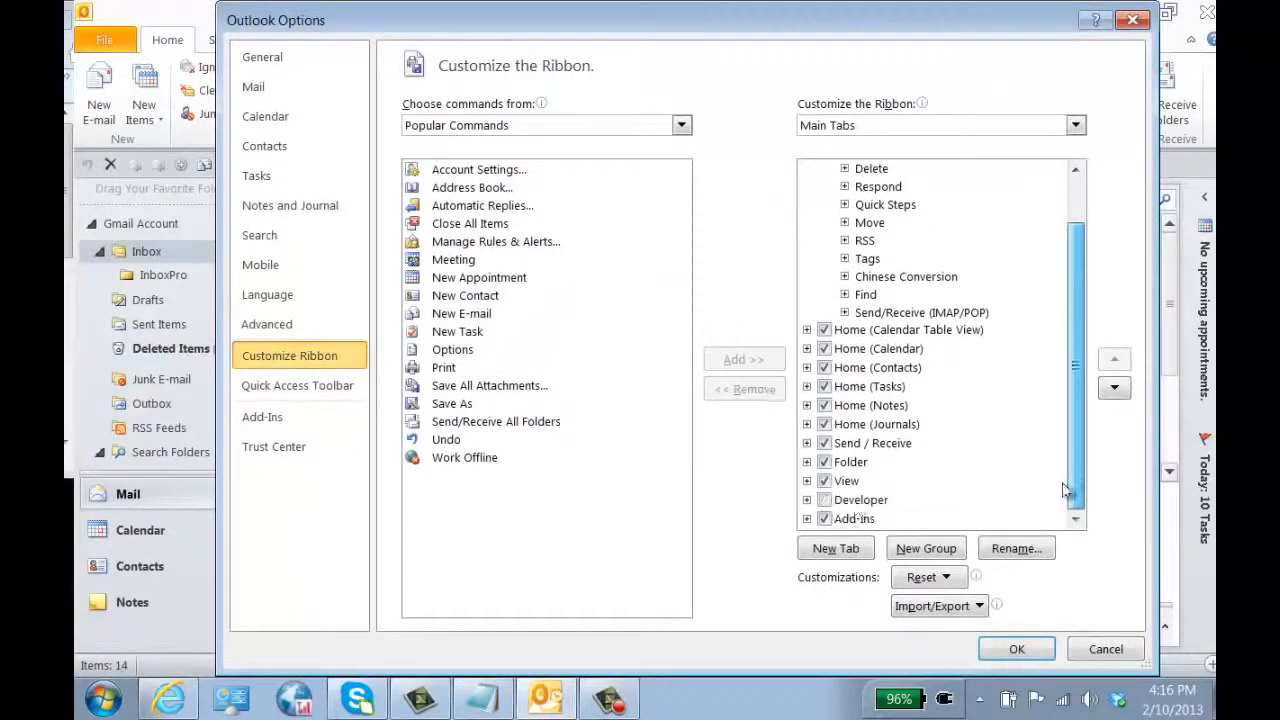
pyautogui.click(824, 500)
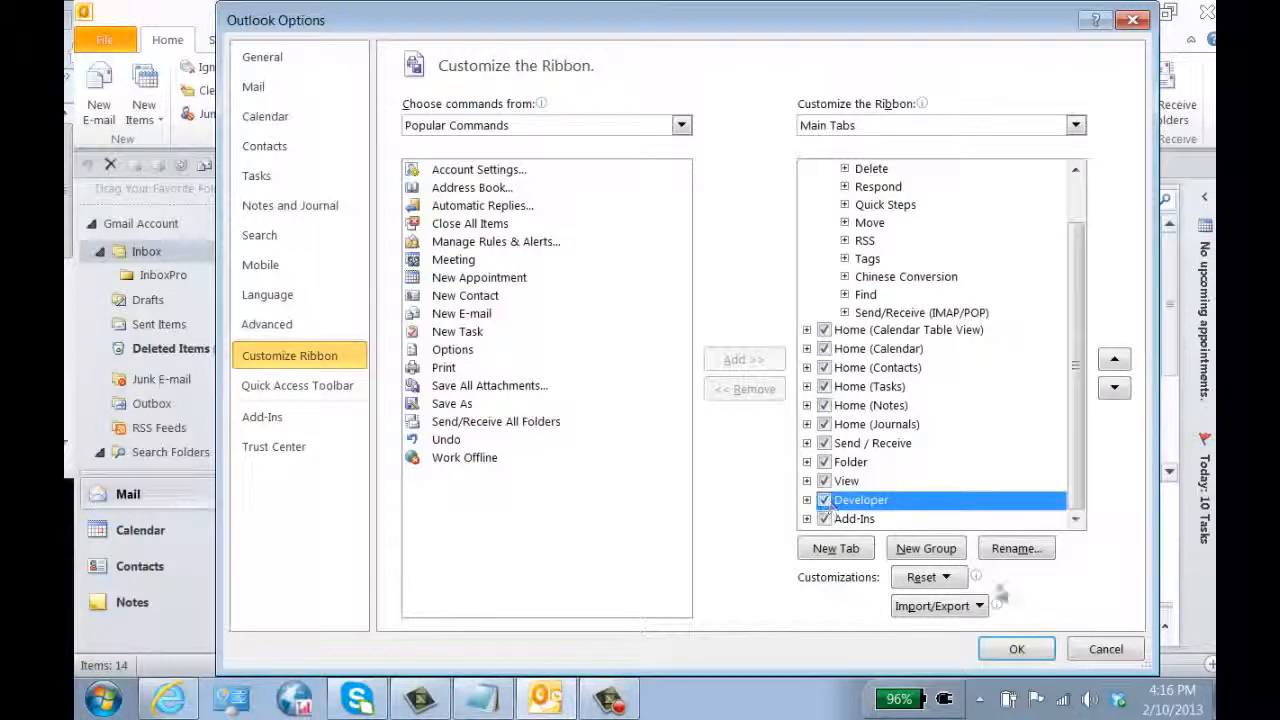
pyautogui.click(1015, 650)
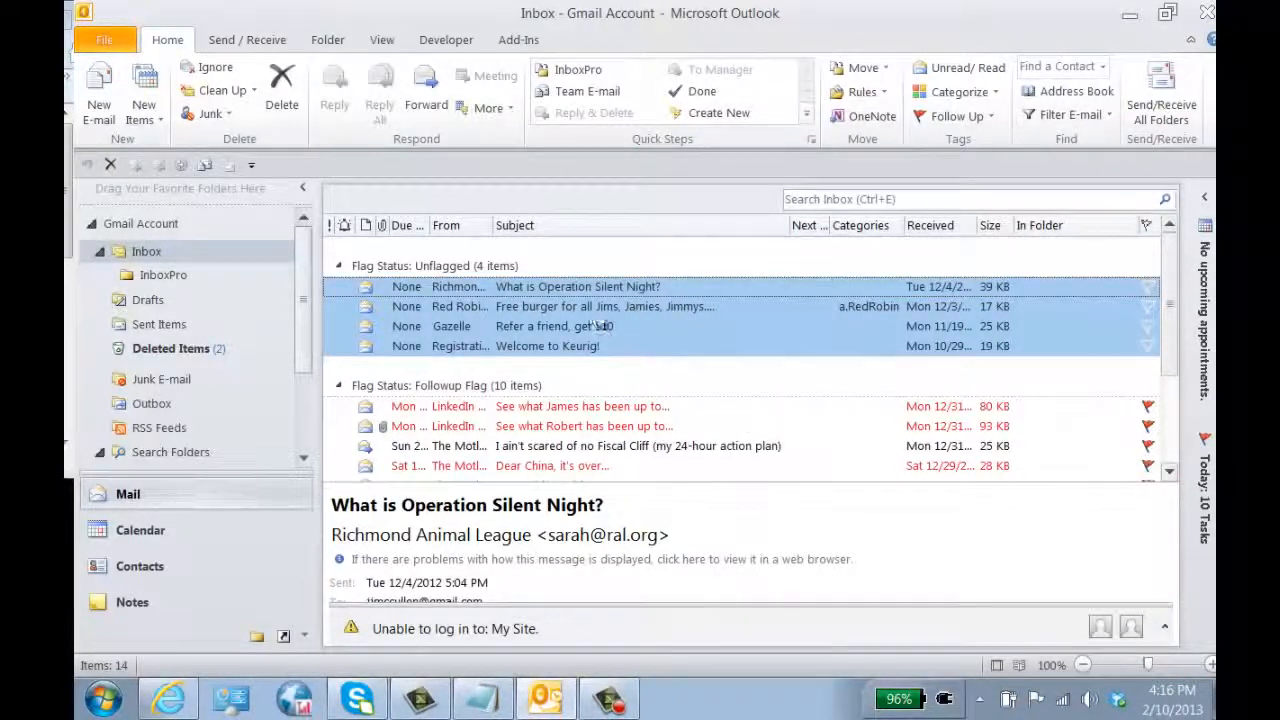
# Open the Visual Basic editor, widen its project pane, and open the code of ThisOutlookSession
pyautogui.click(446, 40)
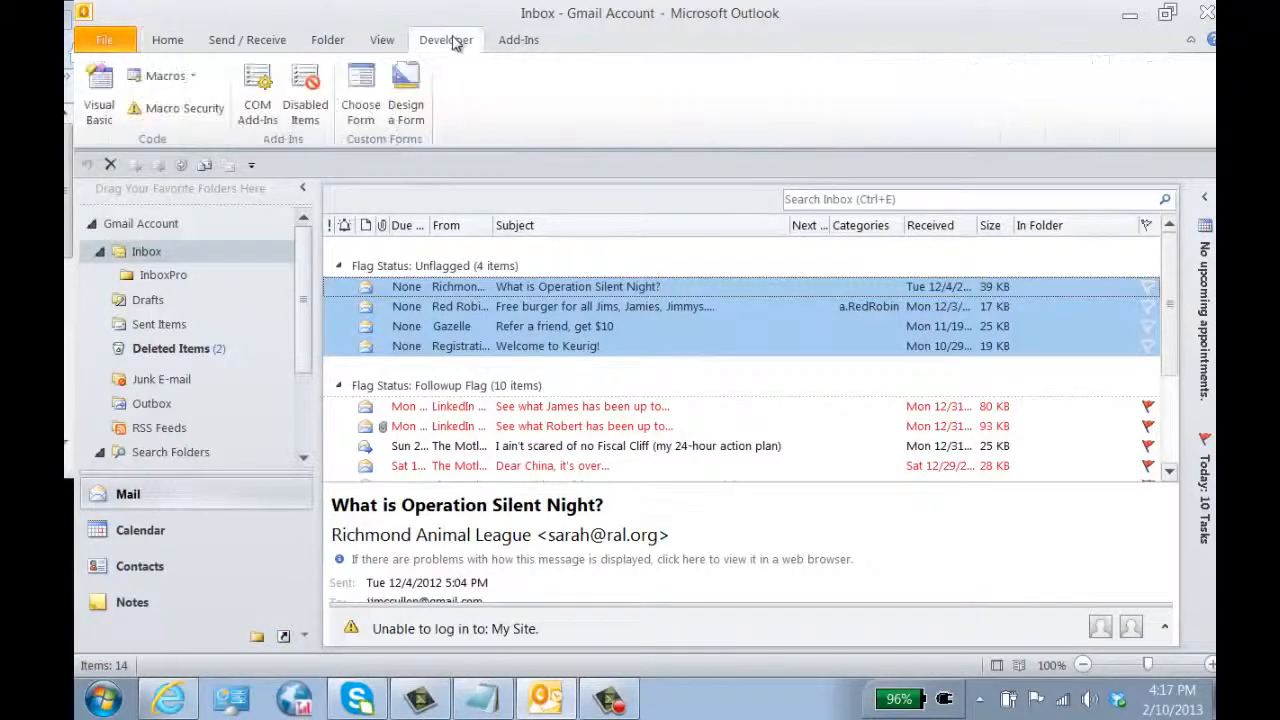
pyautogui.click(100, 100)
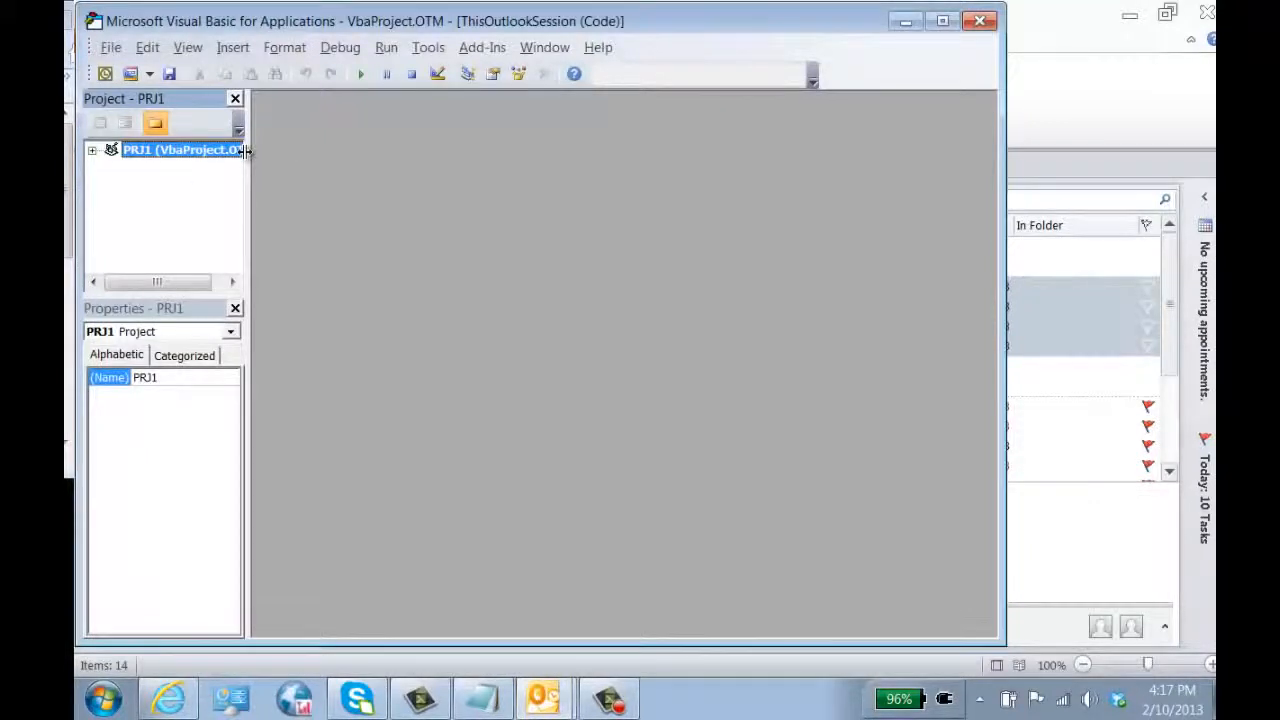
pyautogui.moveTo(245, 161); pyautogui.dragTo(298, 161)
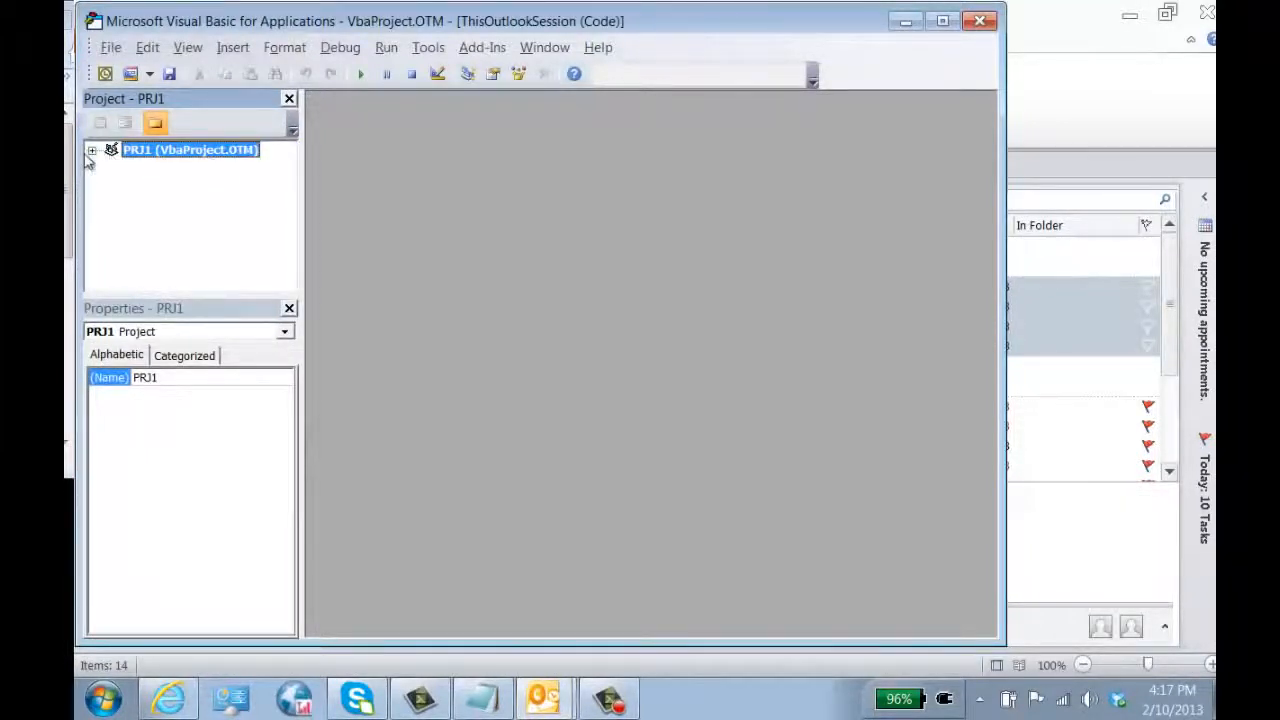
pyautogui.click(91, 150)
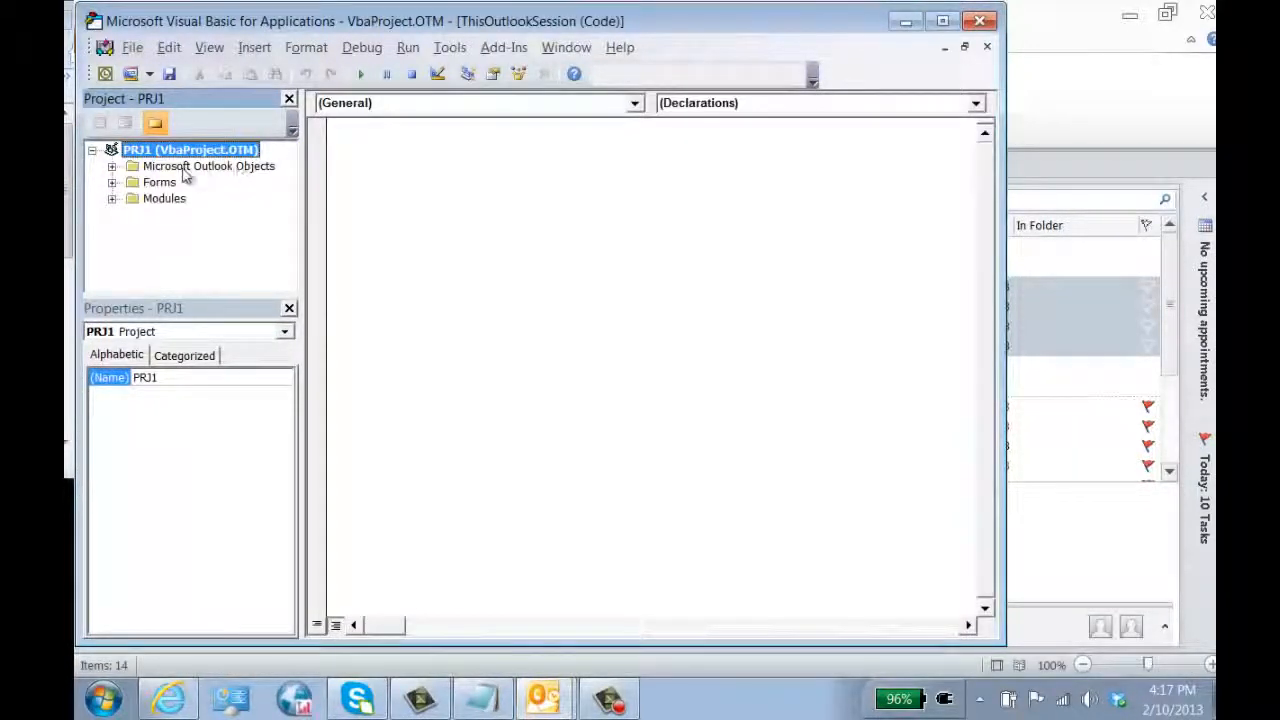
pyautogui.click(112, 167)
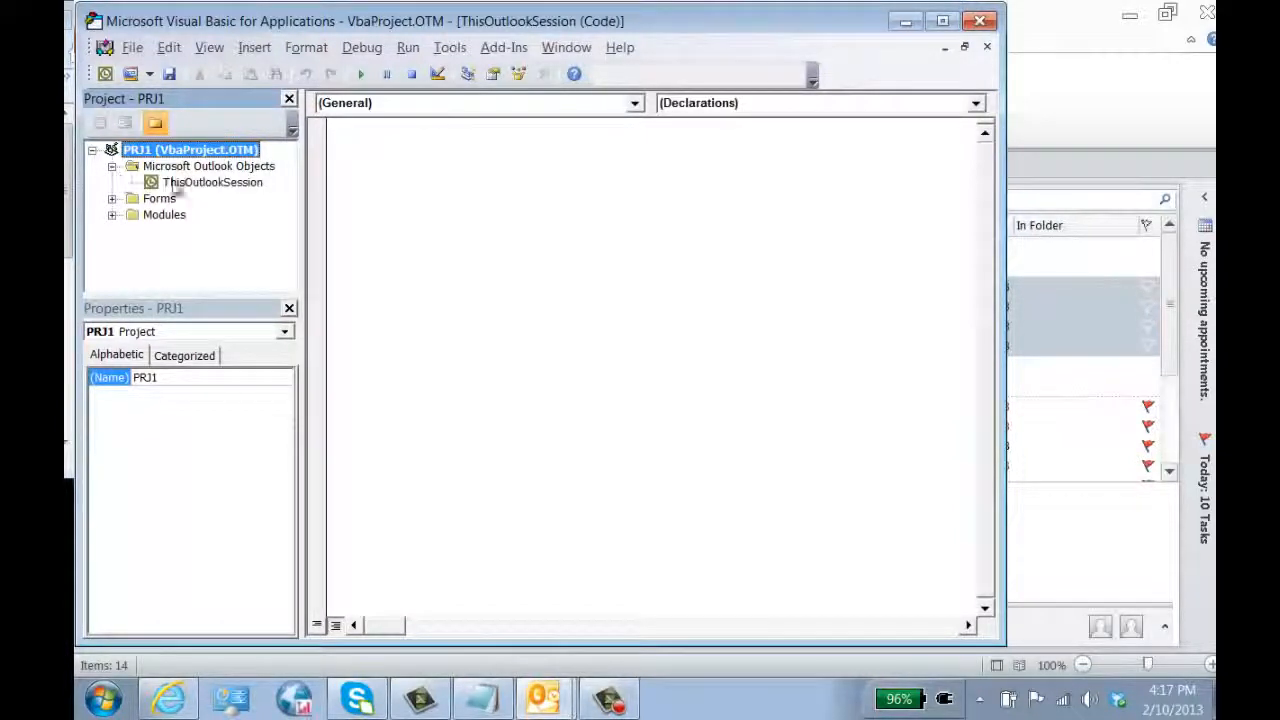
pyautogui.click(226, 184)
pyautogui.click(371, 151)
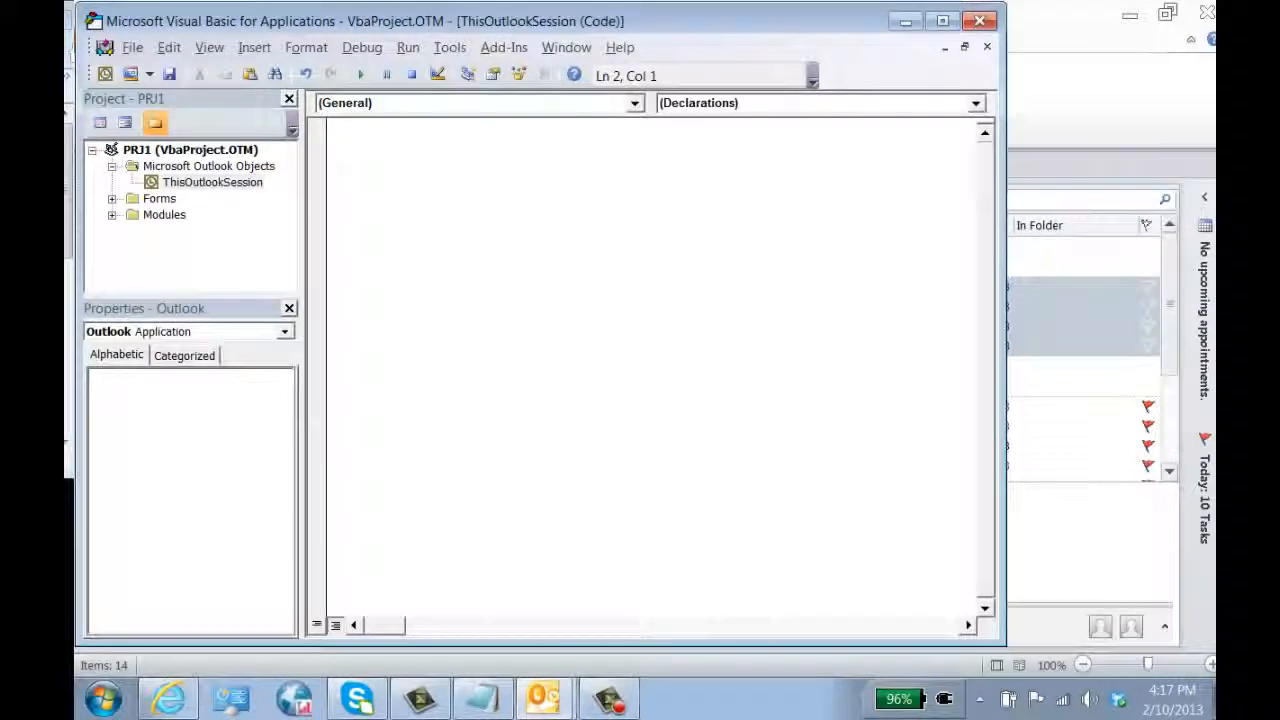
# Paste the copied Application_Quit and FileCompletedInboxMessages code into ThisOutlookSession
pyautogui.click(483, 698)
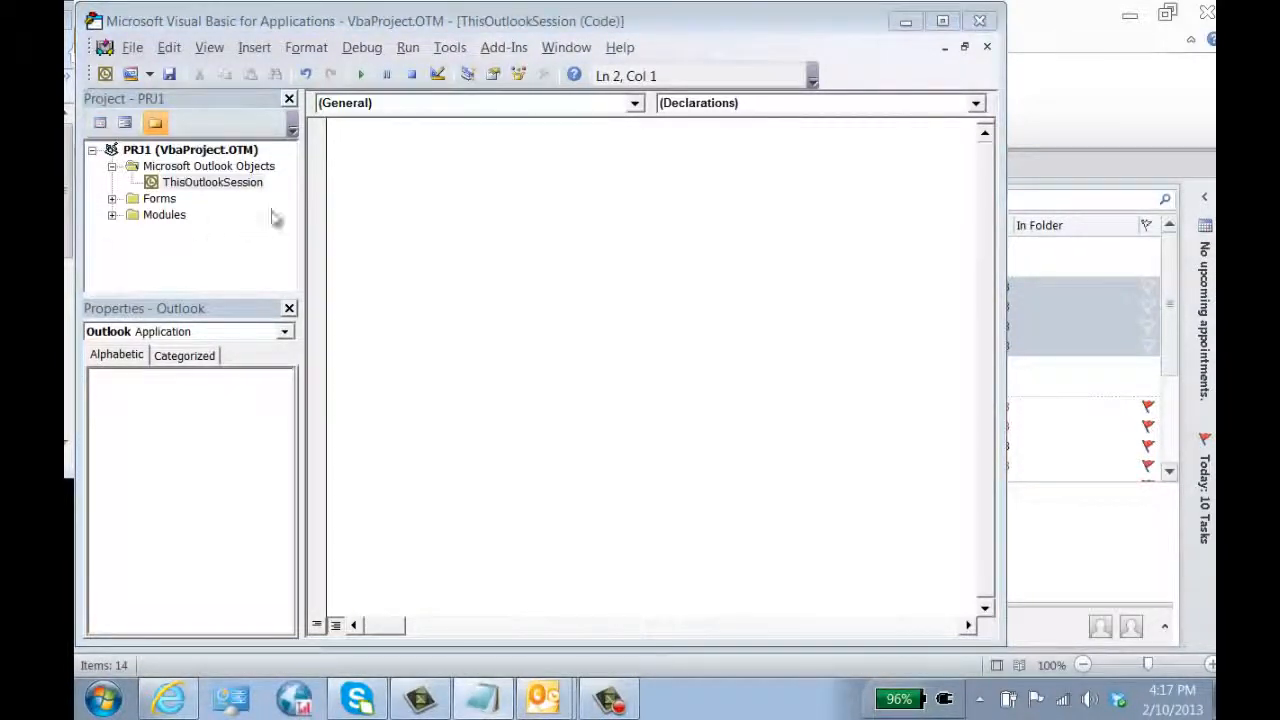
pyautogui.click(364, 153)
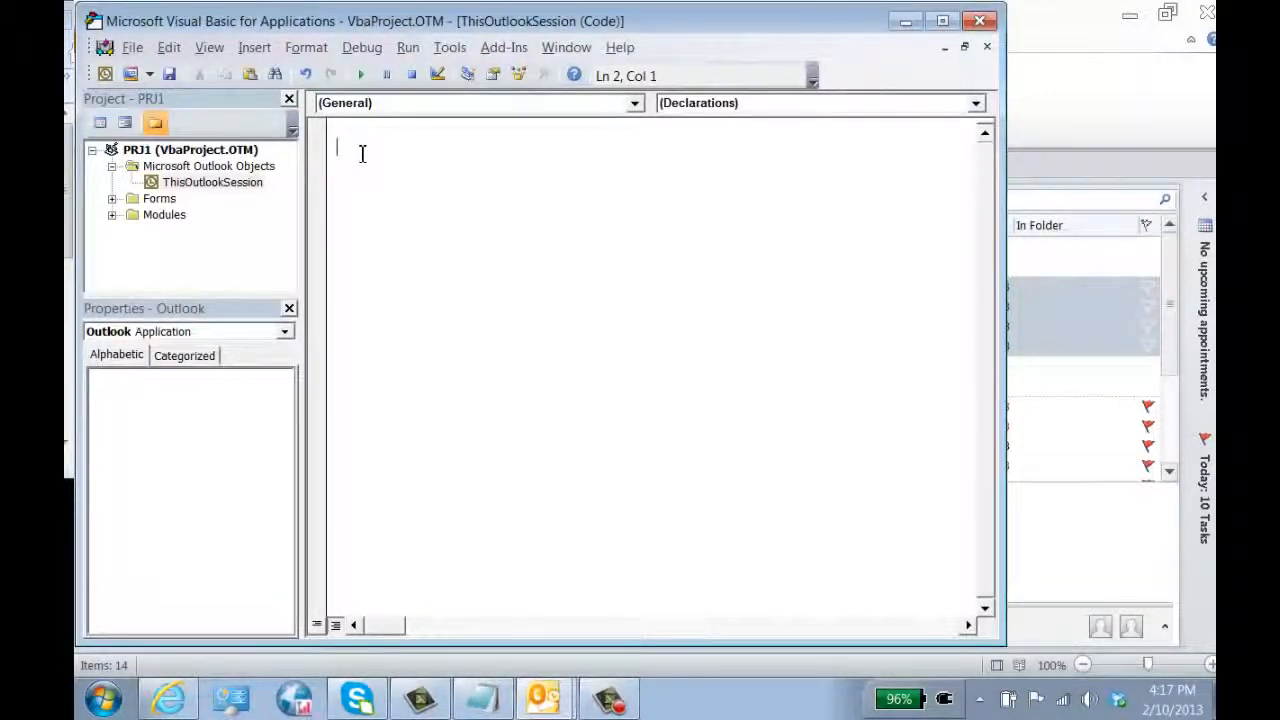
pyautogui.rightClick(363, 152)
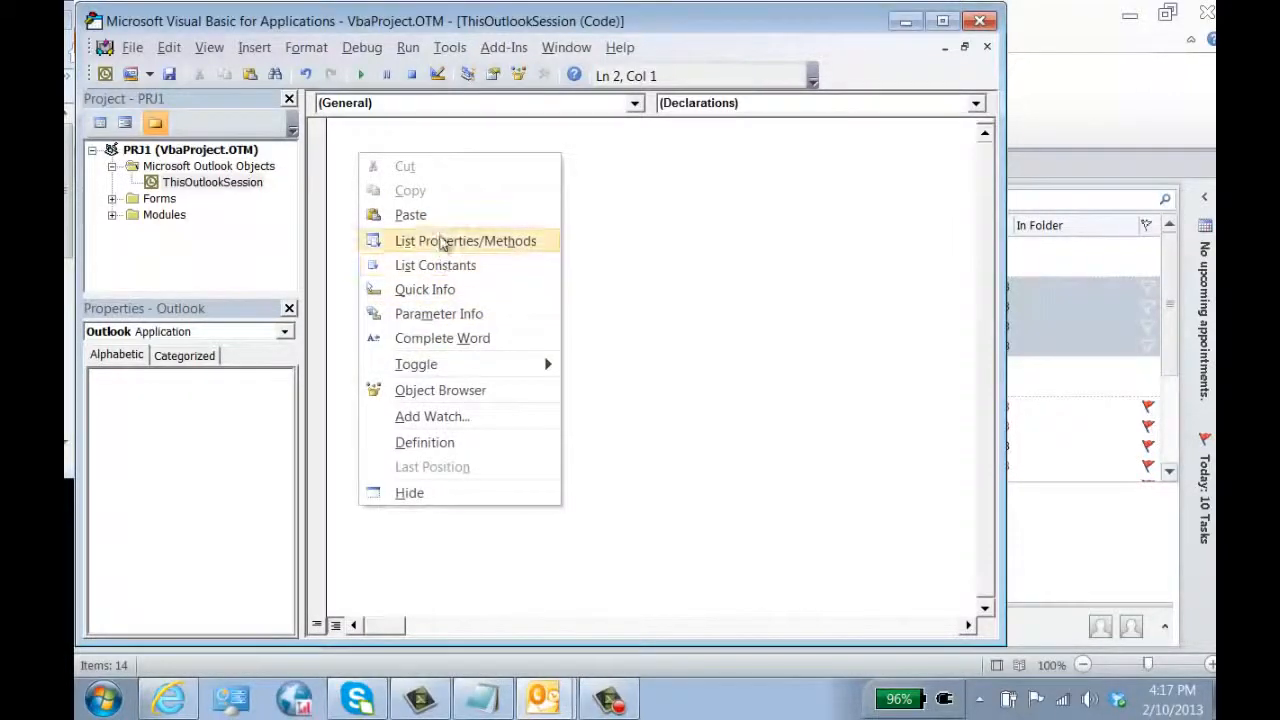
pyautogui.click(410, 214)
pyautogui.scroll(1, 1010, 245)
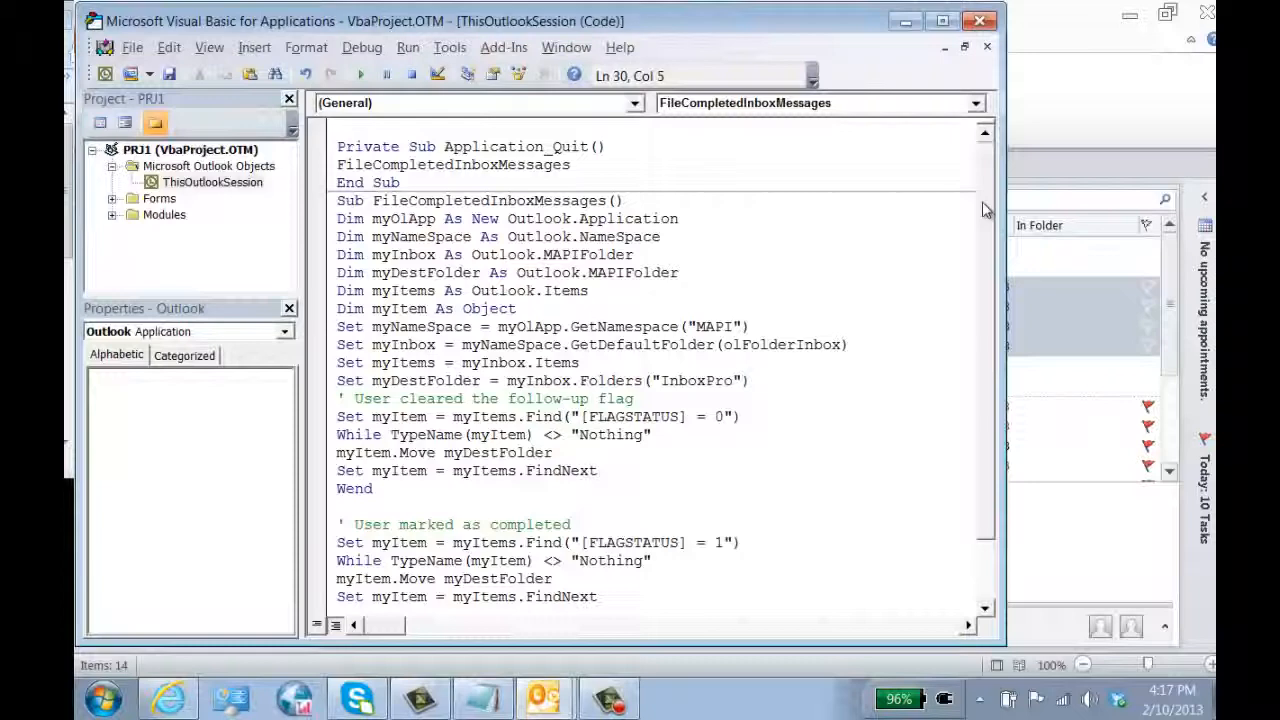
pyautogui.moveTo(984, 205); pyautogui.dragTo(987, 159)
# Examine the code's quit event, its default Inbox folder reference, and its InboxPro destination folder
pyautogui.moveTo(452, 146); pyautogui.dragTo(634, 149)
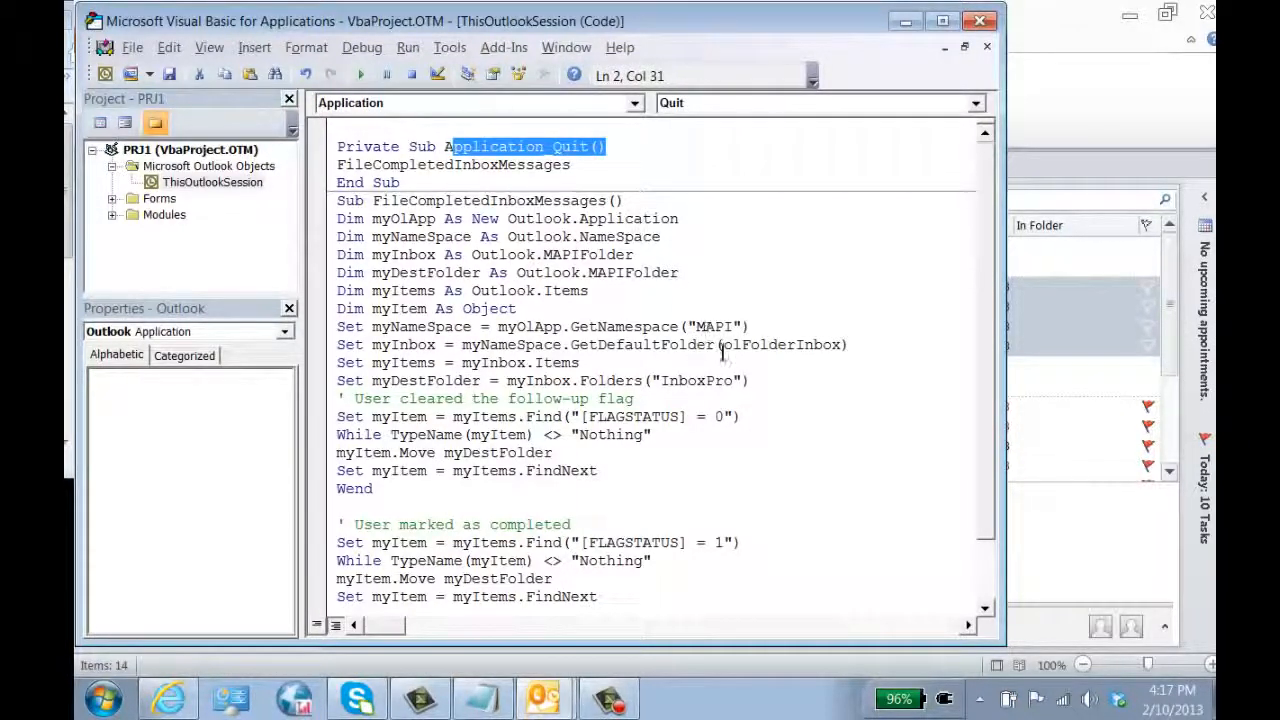
pyautogui.moveTo(578, 344); pyautogui.dragTo(858, 346)
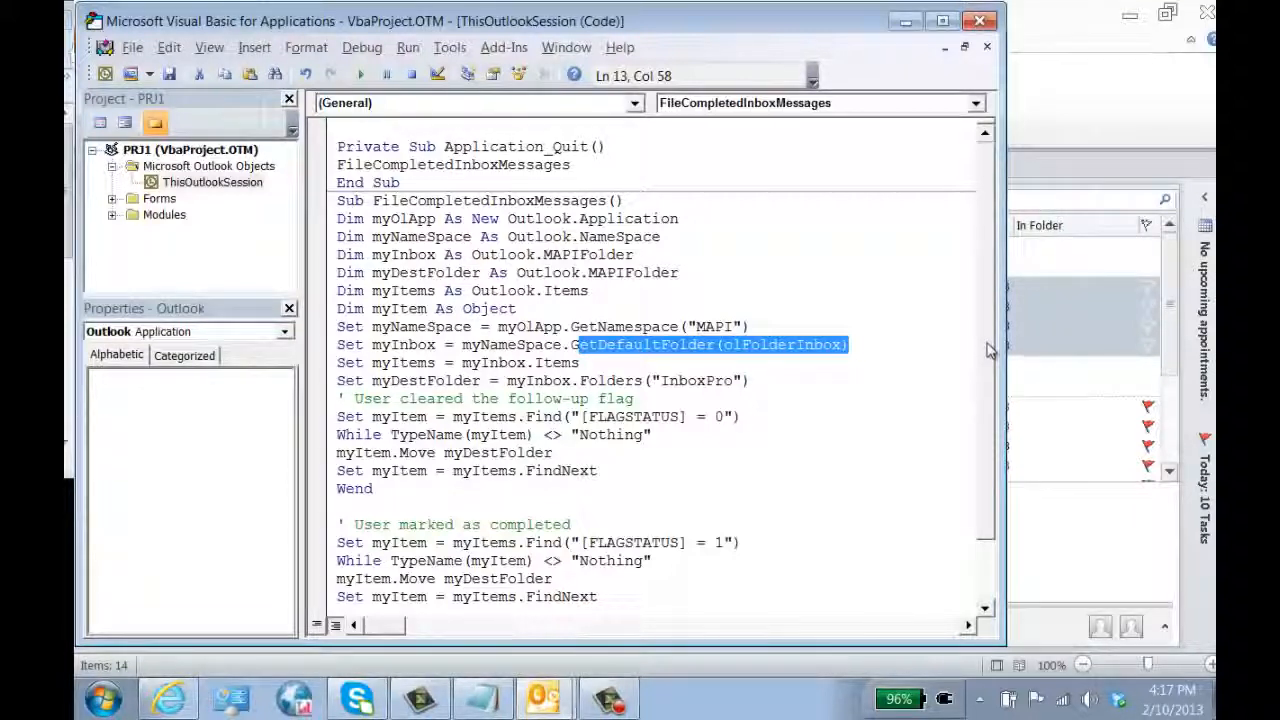
pyautogui.scroll(-3, 986, 352)
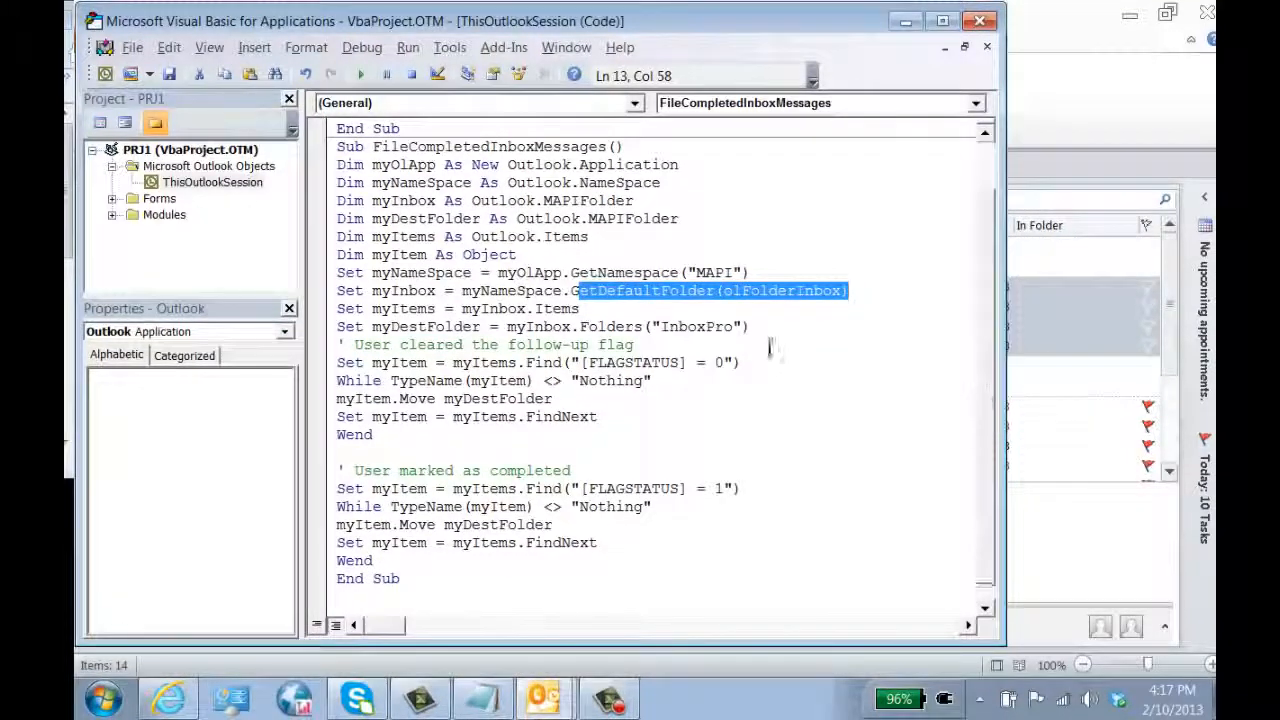
pyautogui.moveTo(661, 329); pyautogui.dragTo(733, 329)
pyautogui.click(436, 330)
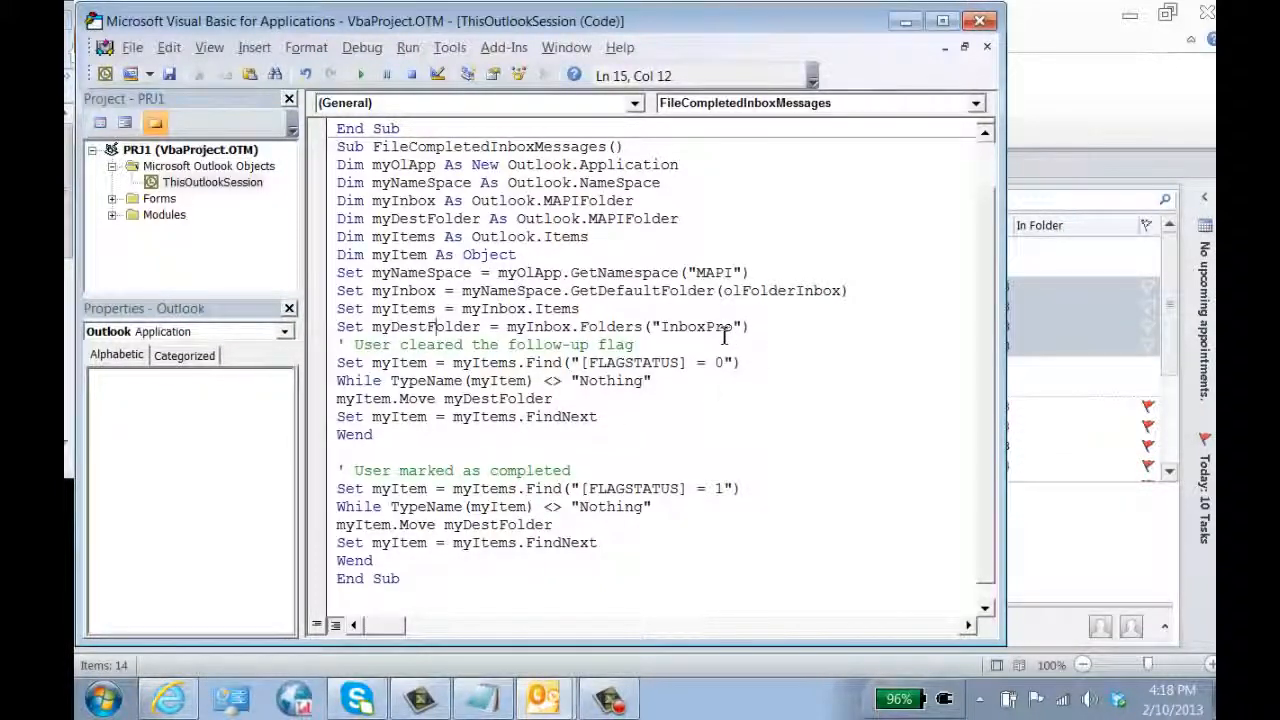
# Save the VBA project and close the editor to return to Outlook
pyautogui.click(132, 47)
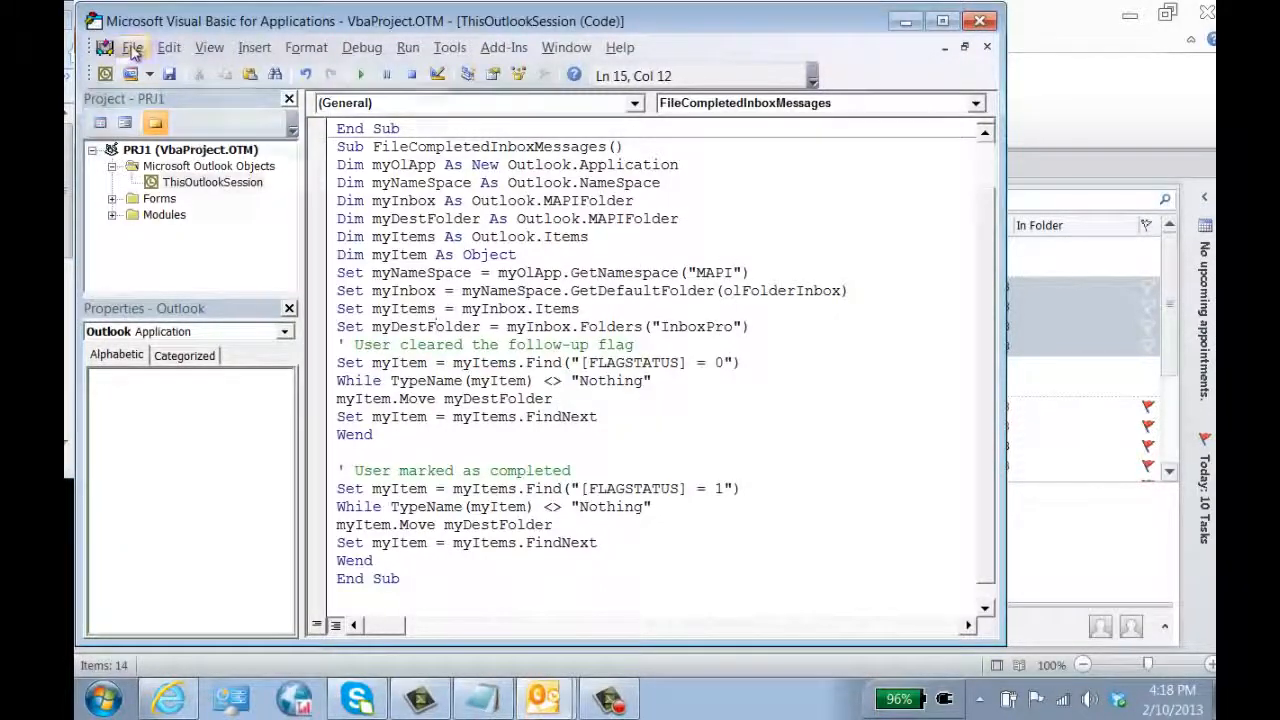
pyautogui.click(205, 75)
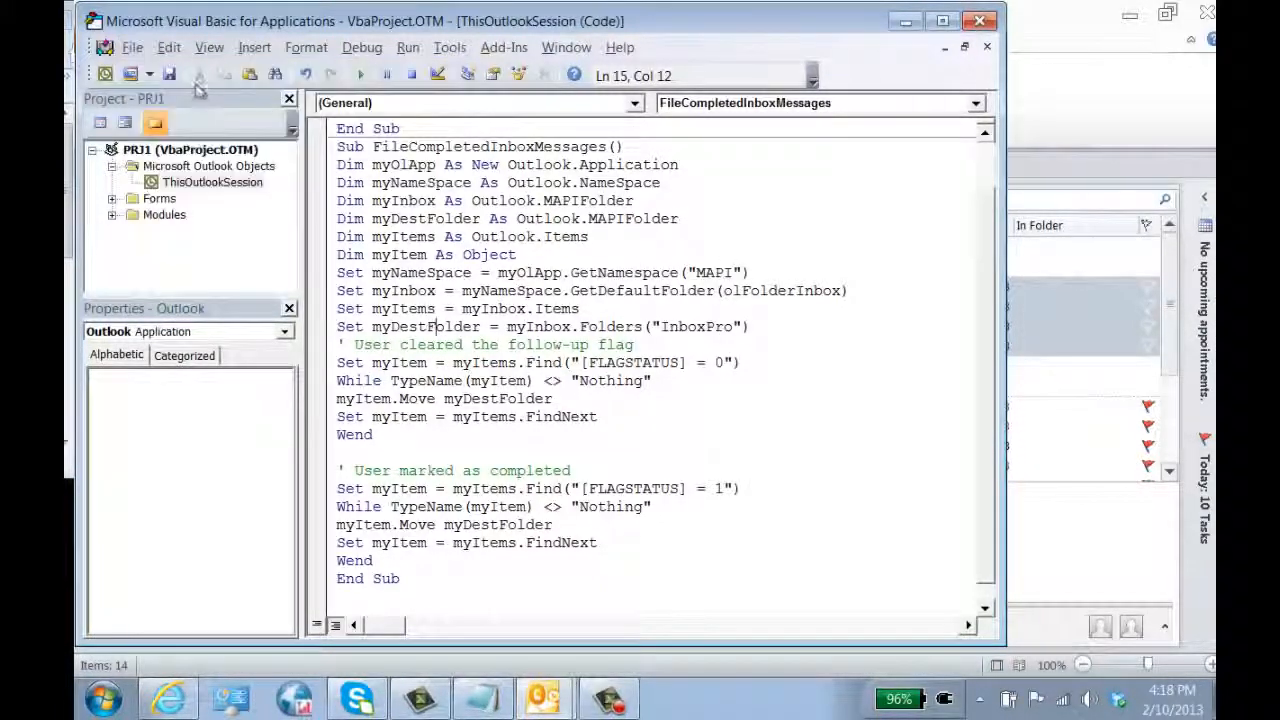
pyautogui.click(132, 47)
pyautogui.click(166, 202)
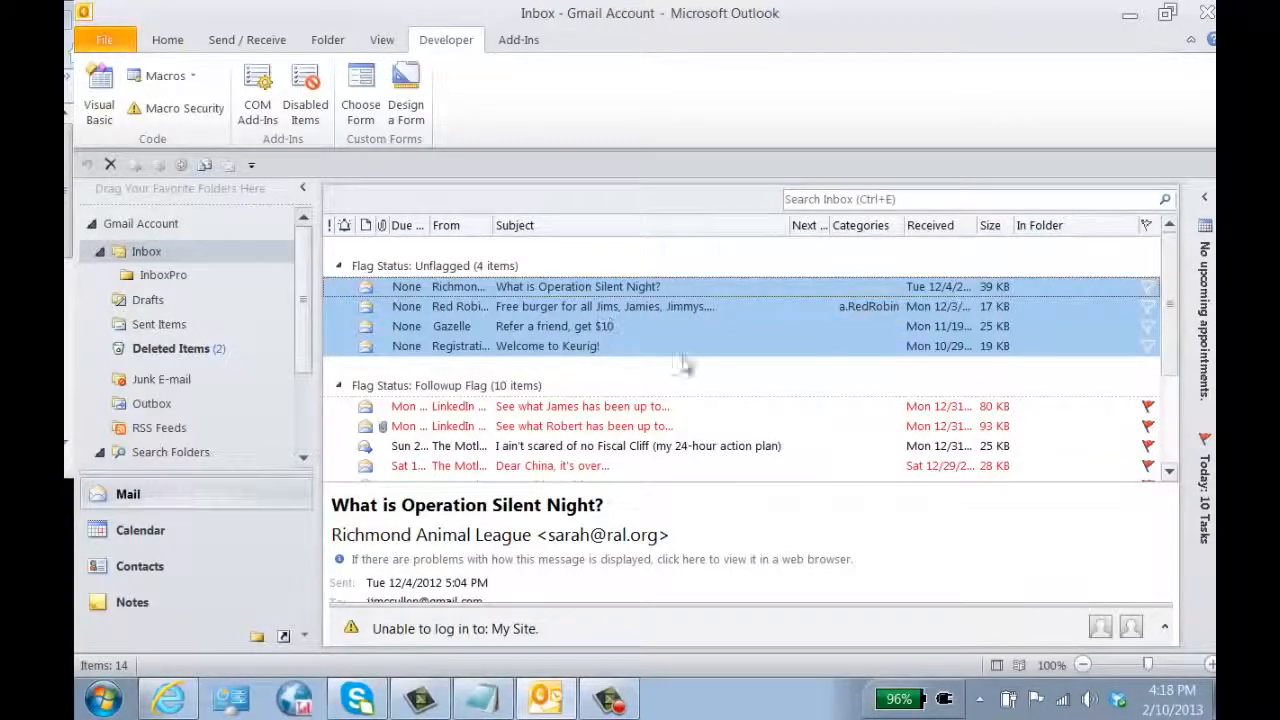
# Exit Outlook so that the quit macro is loaded at the next start
pyautogui.moveTo(400, 310); pyautogui.dragTo(100, 95)
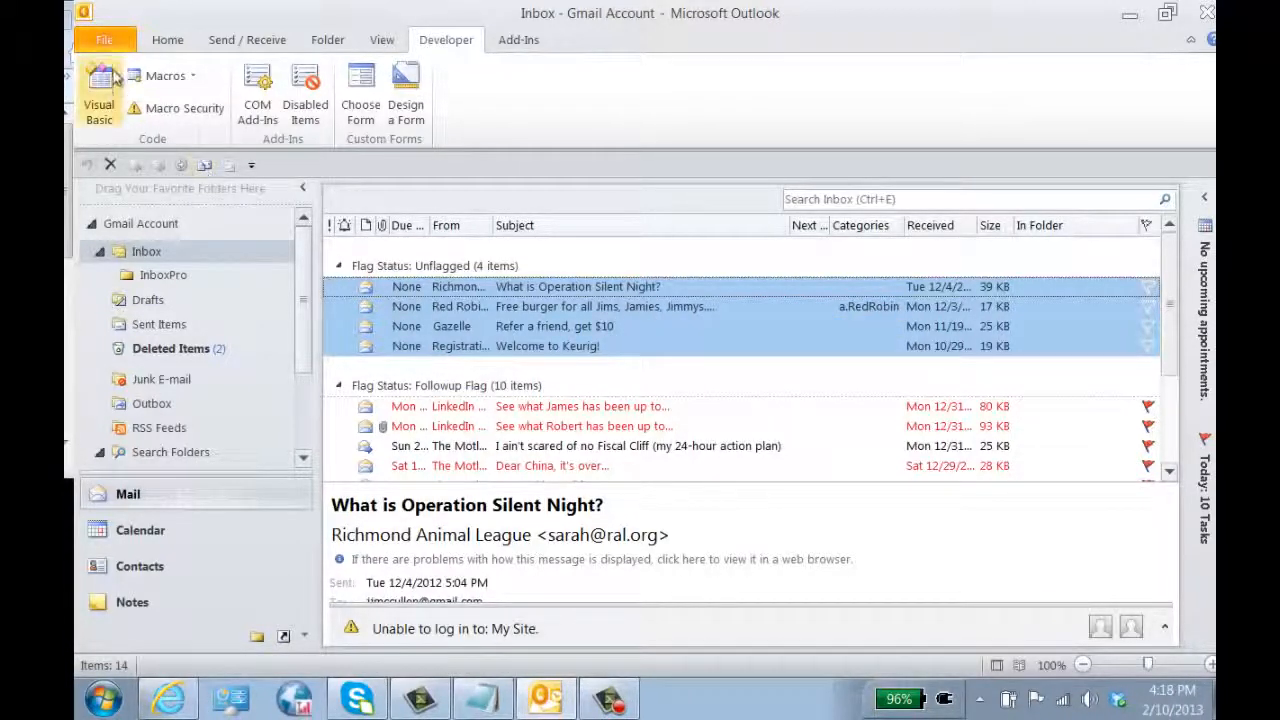
pyautogui.click(104, 40)
pyautogui.click(130, 326)
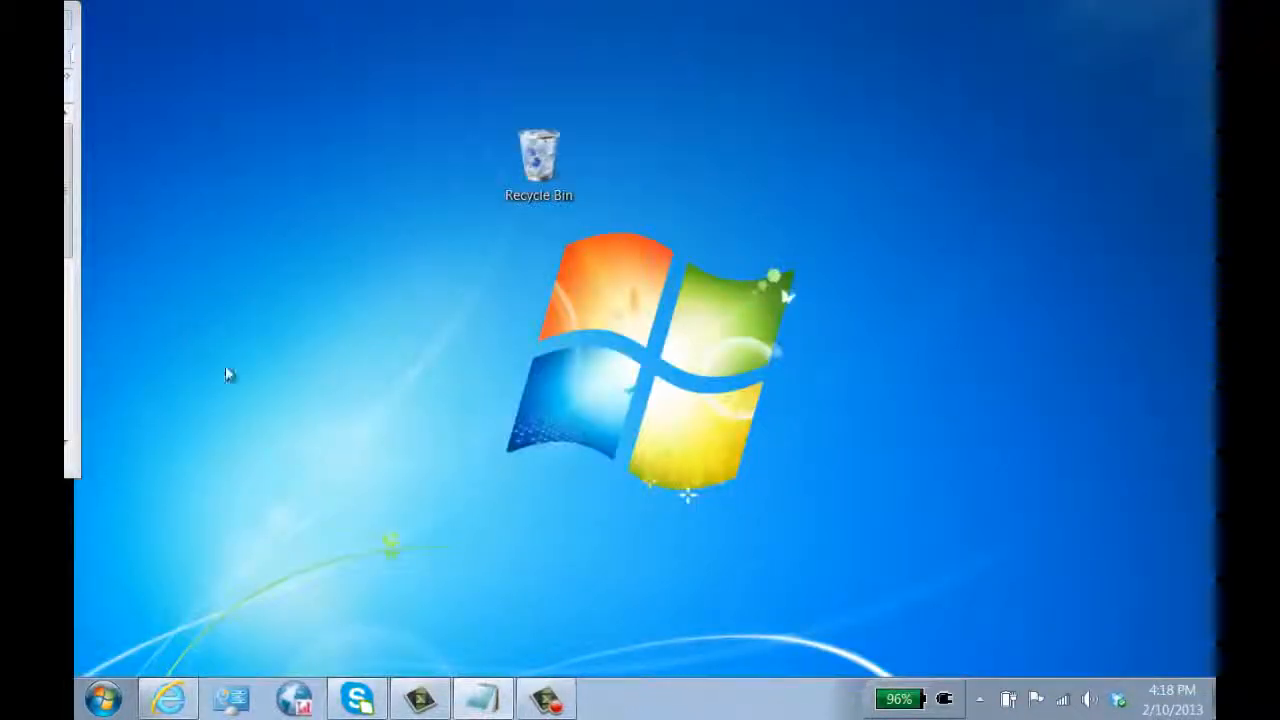
# Start Outlook again with the Gmail account's profile and macros enabled, and open the InboxPro folder
pyautogui.click(103, 698)
pyautogui.click(230, 114)
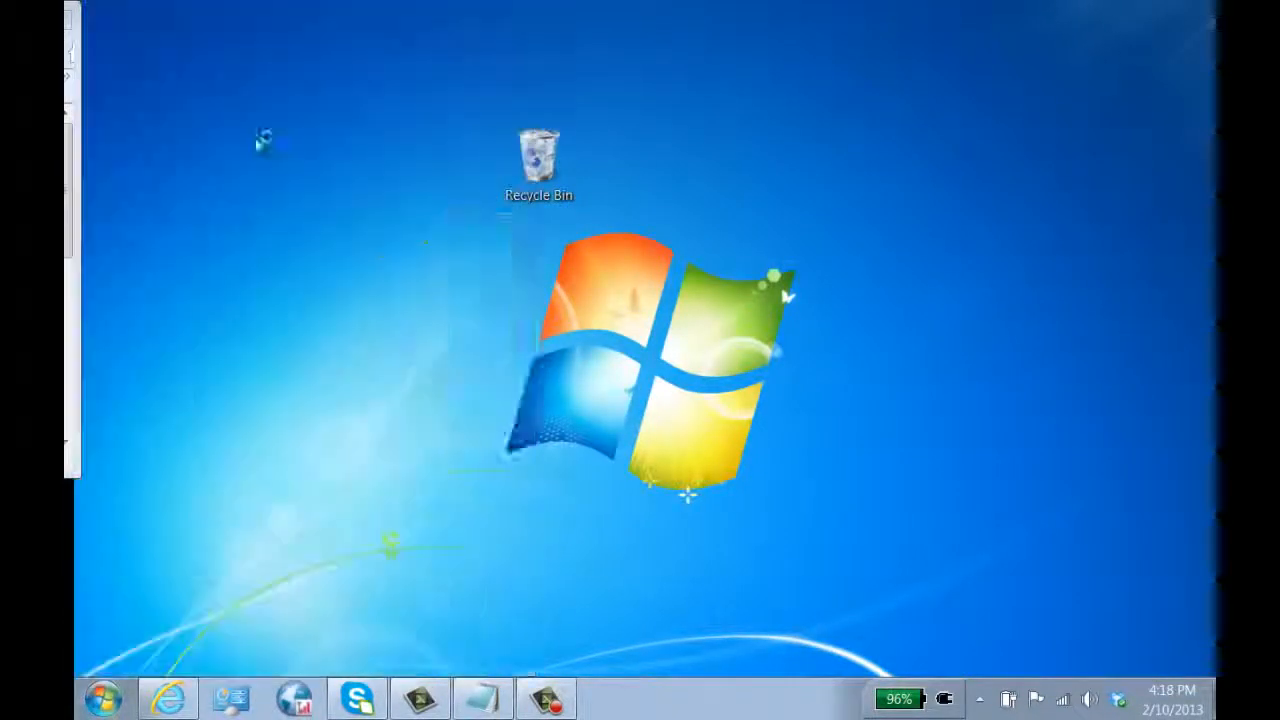
pyautogui.click(588, 327)
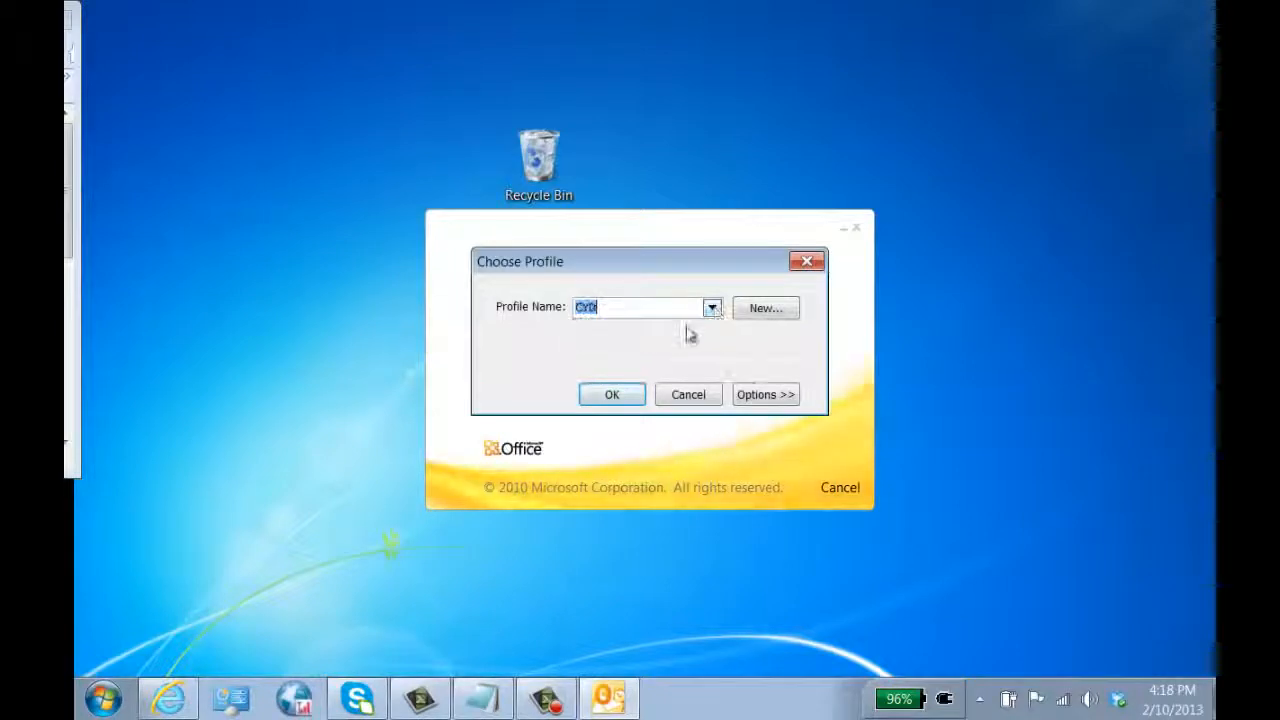
pyautogui.click(622, 396)
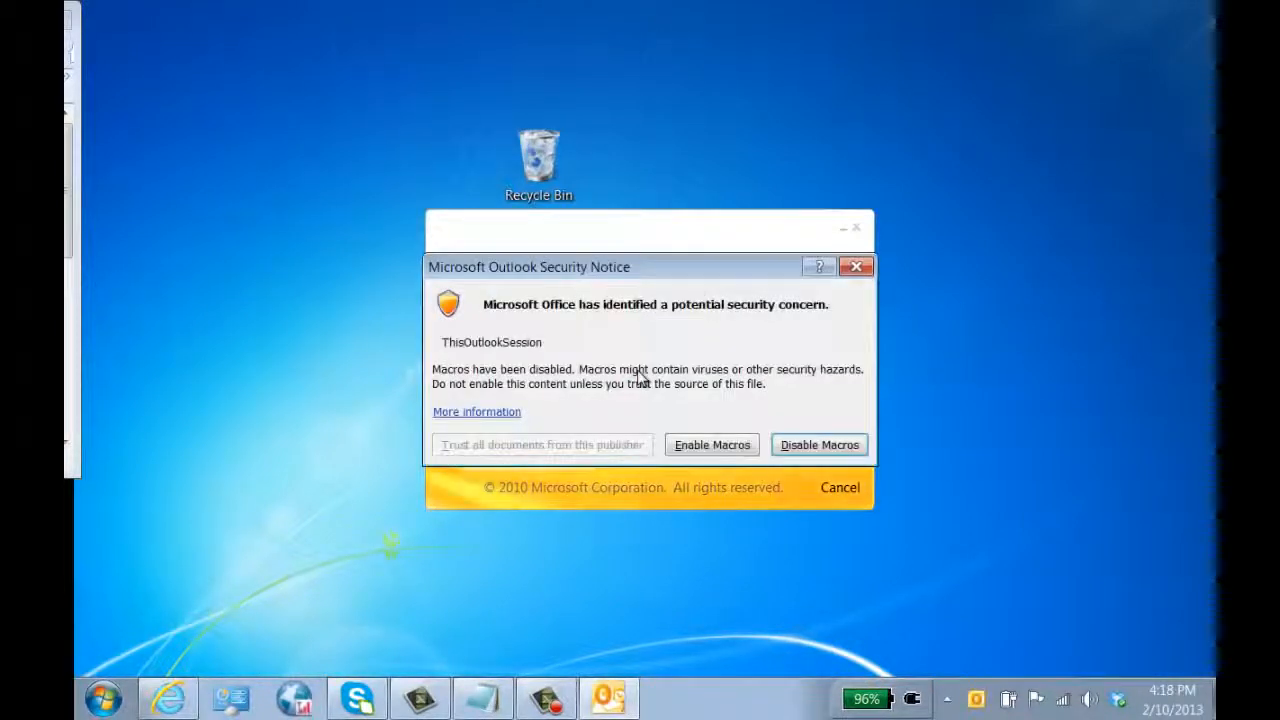
pyautogui.click(712, 445)
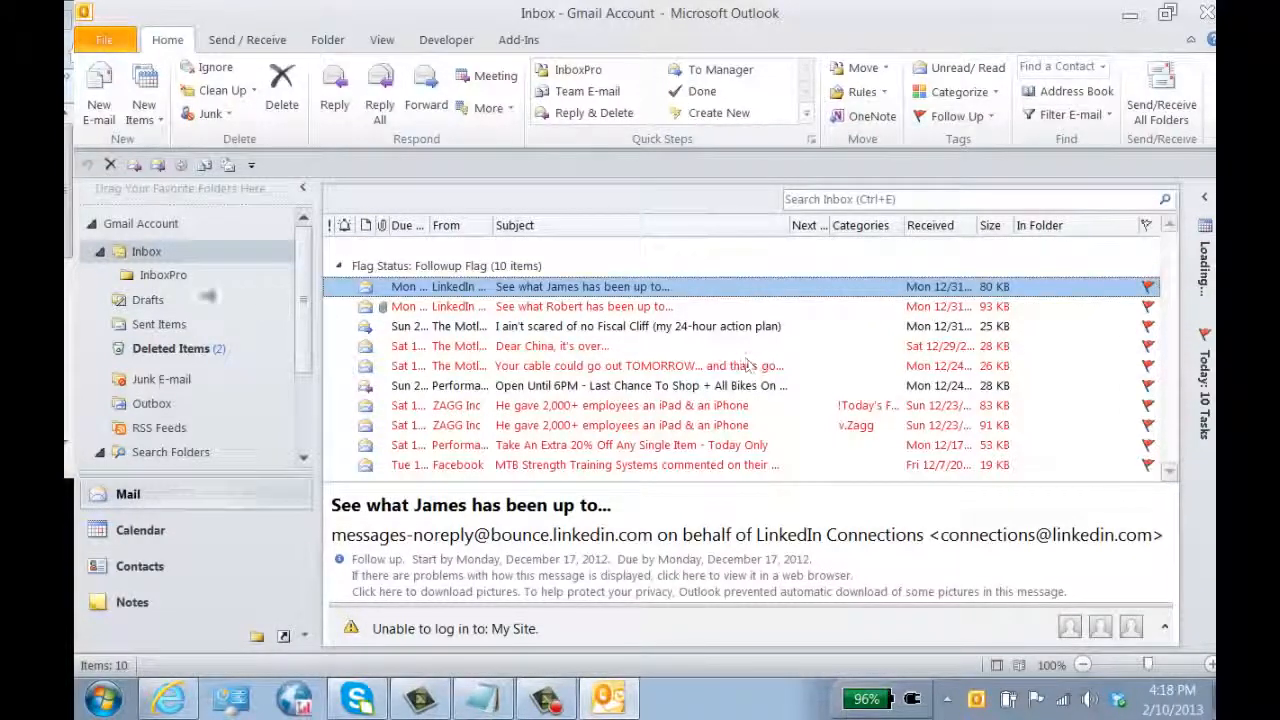
pyautogui.click(150, 276)
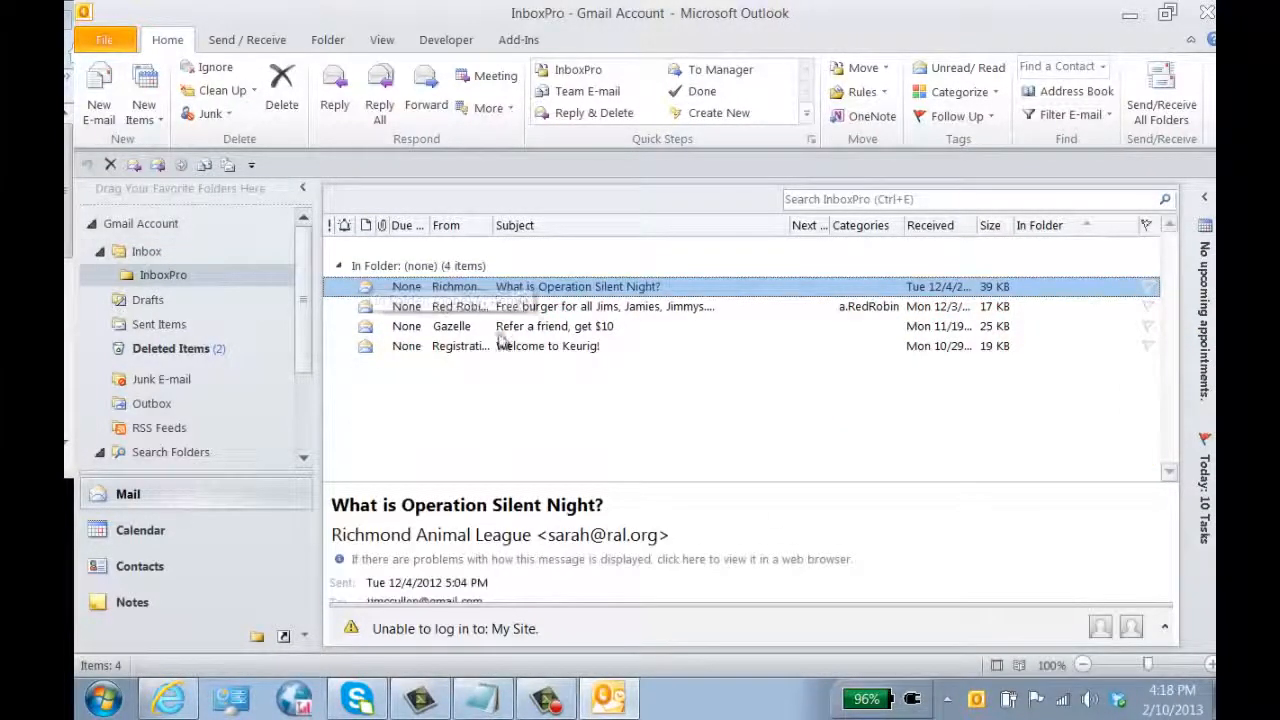